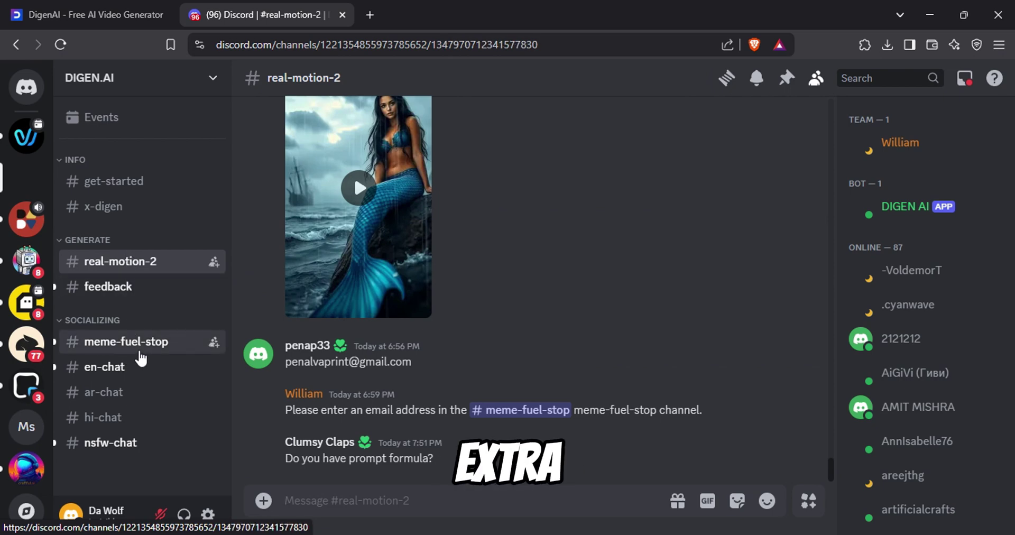
Step: Switch to the #meme-fuel-stop channel in the Discord server
click(119, 351)
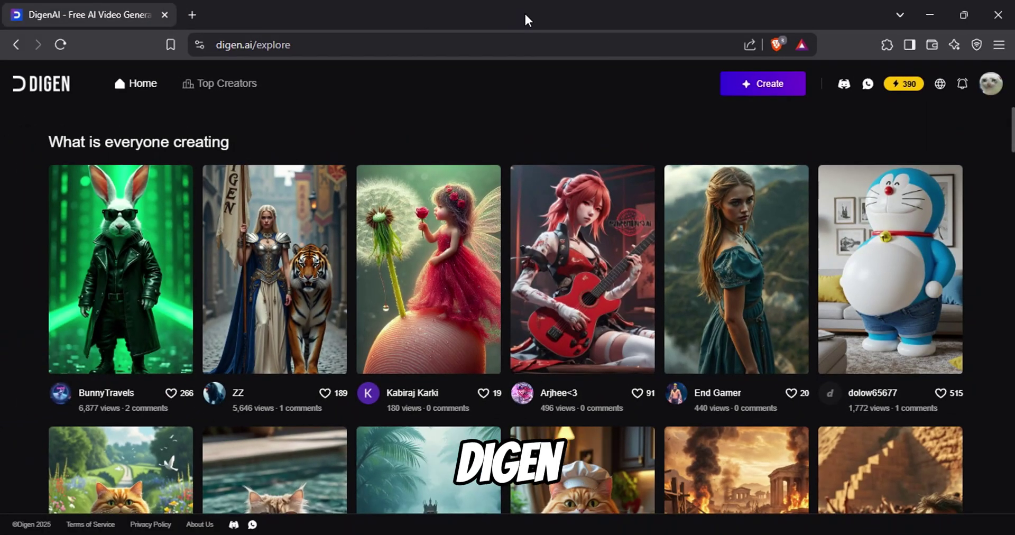
click(333, 44)
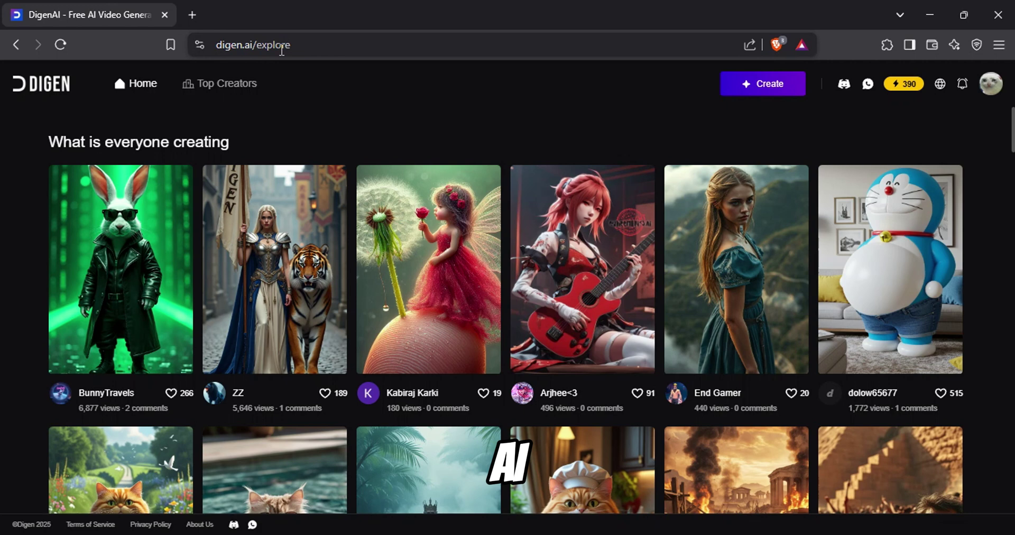
click(333, 96)
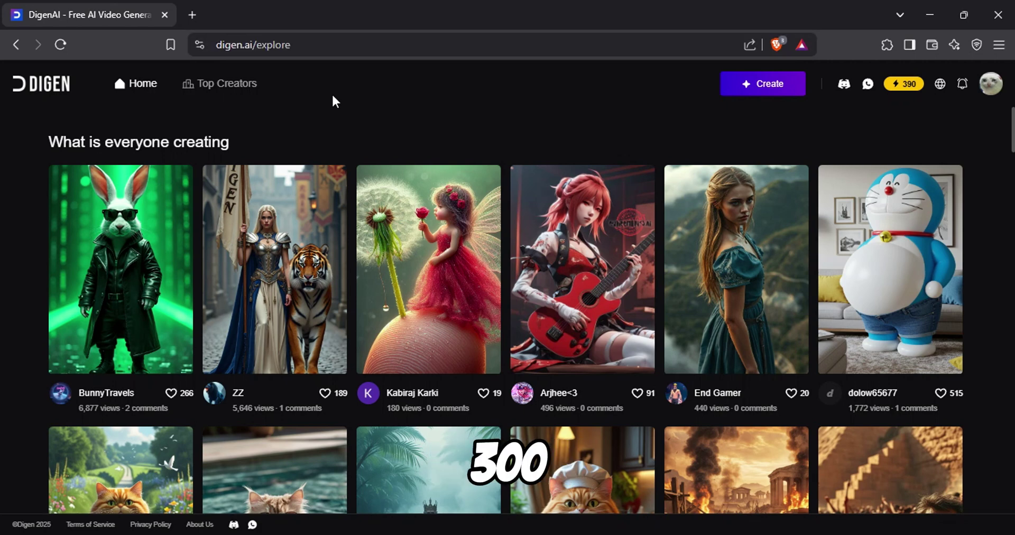
click(904, 85)
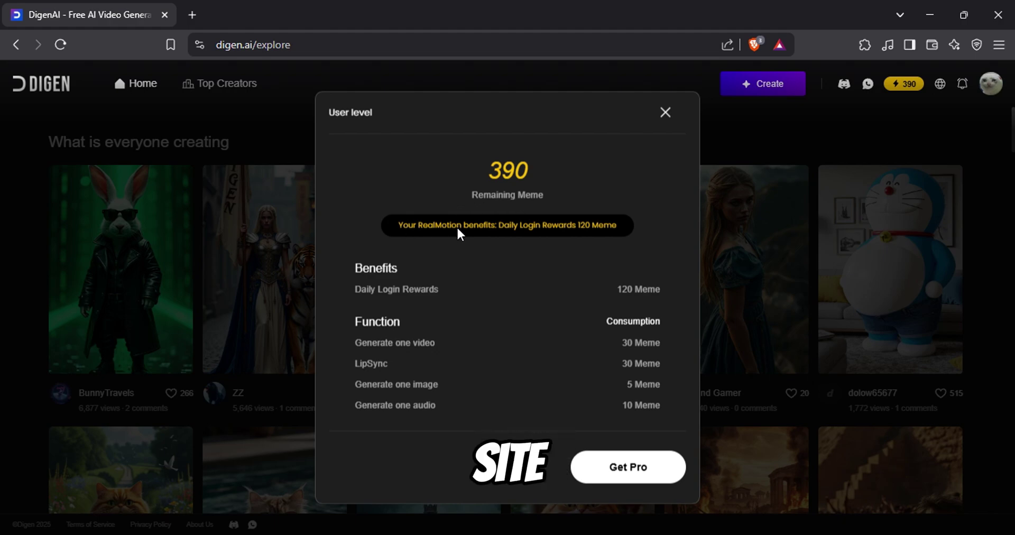
click(259, 107)
scroll(365, 127, down, 4)
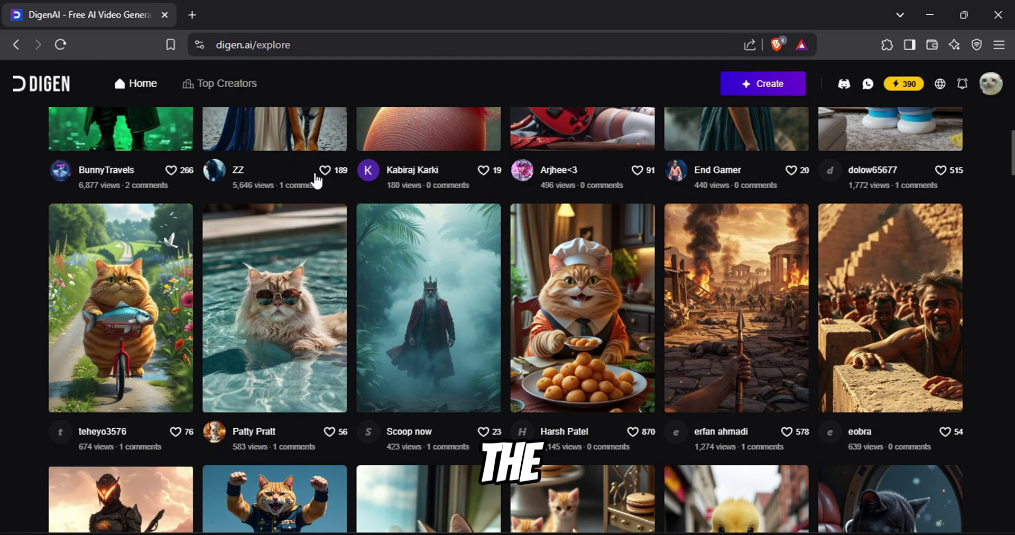
scroll(548, 192, down, 4)
scroll(907, 302, down, 3)
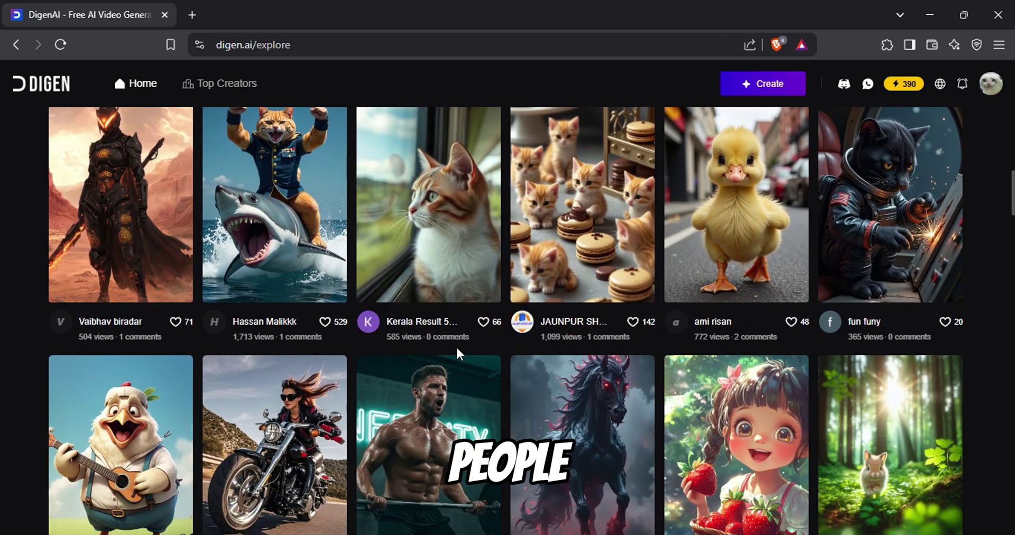
scroll(373, 349, up, 8)
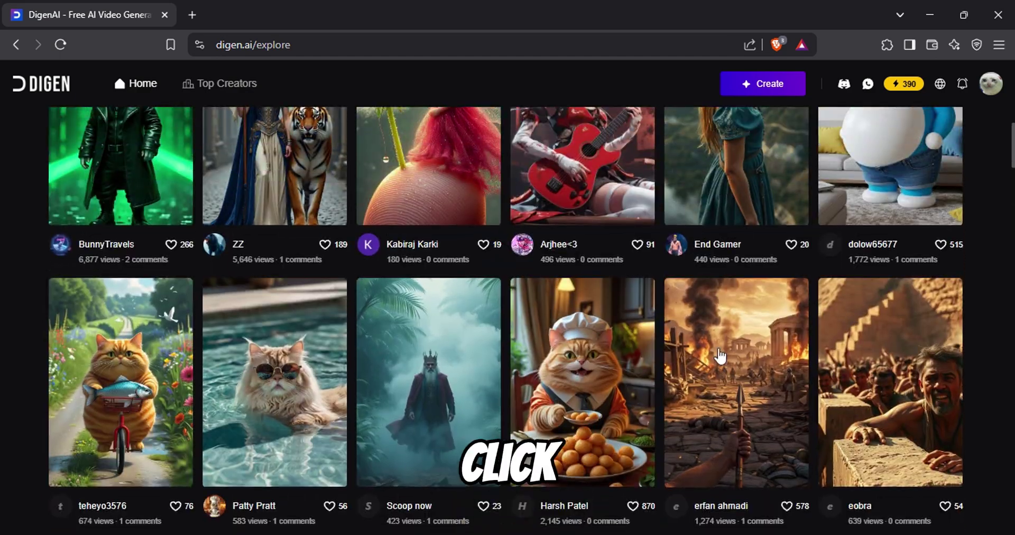
Step: Open the burning Greek city video from the explore gallery and copy its generation prompt
click(722, 353)
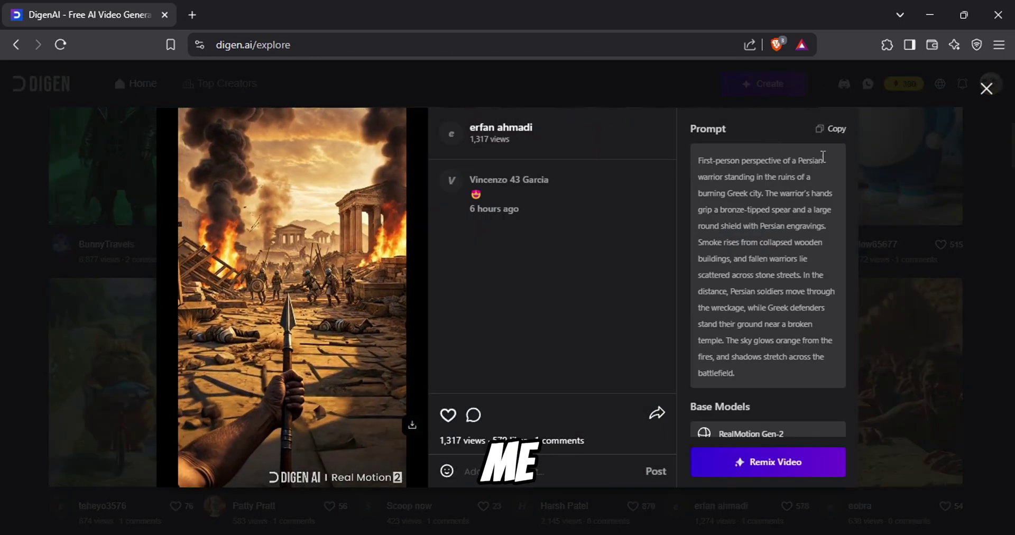
click(830, 129)
scroll(782, 338, down, 2)
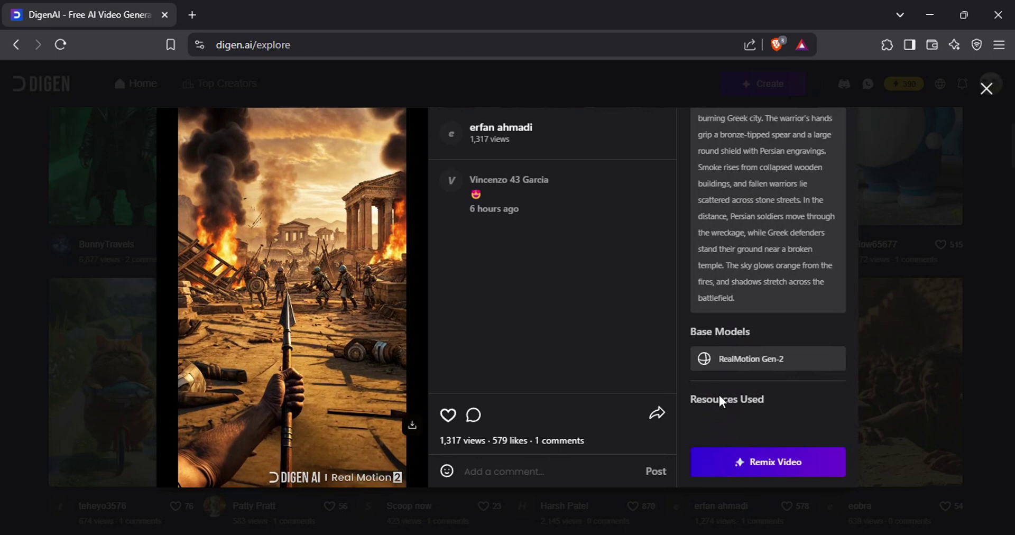
scroll(766, 222, up, 2)
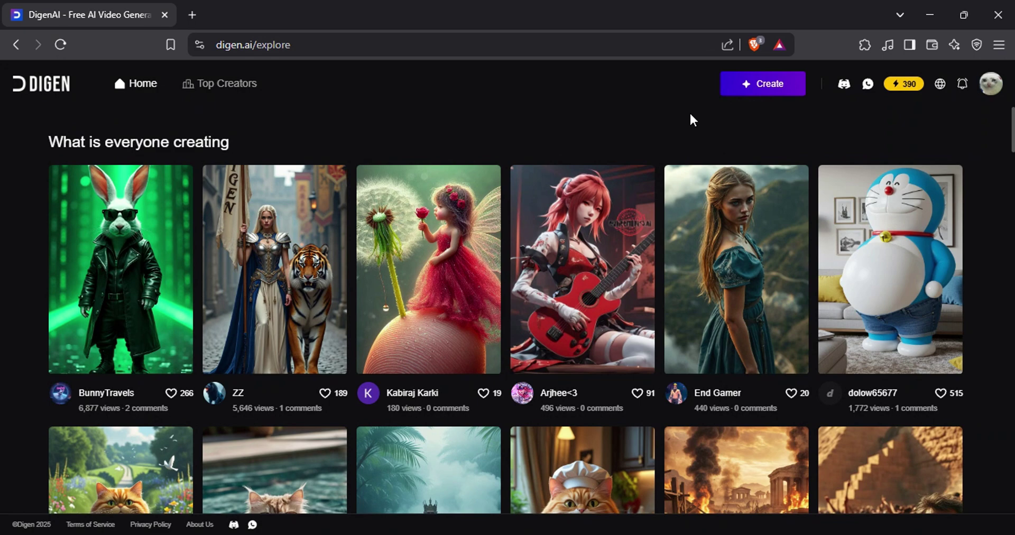
Step: Open the Real Motion 2 editor and overwrite the lip-sync line with 'Hello there! welcome back to my channel…'
click(768, 90)
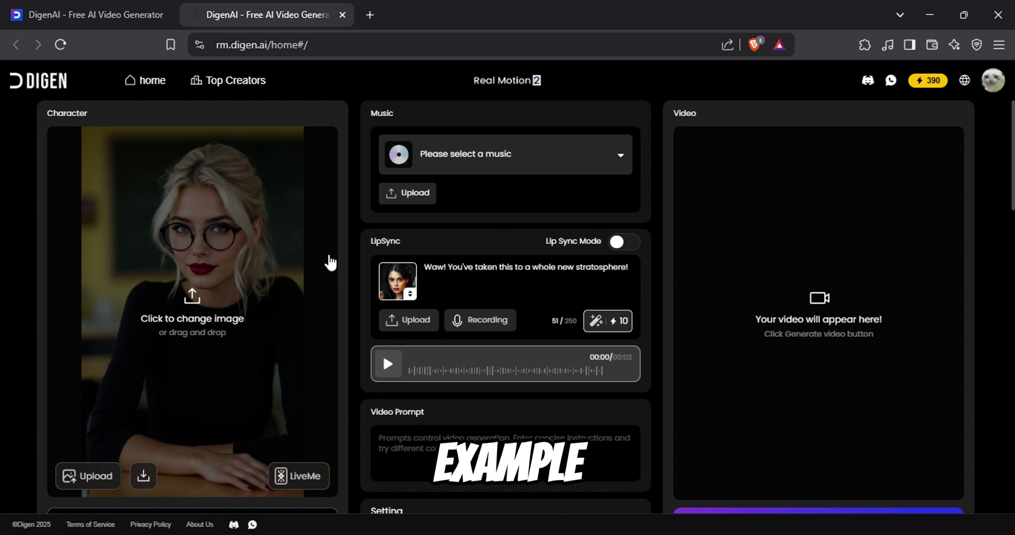
drag(429, 267, 643, 273)
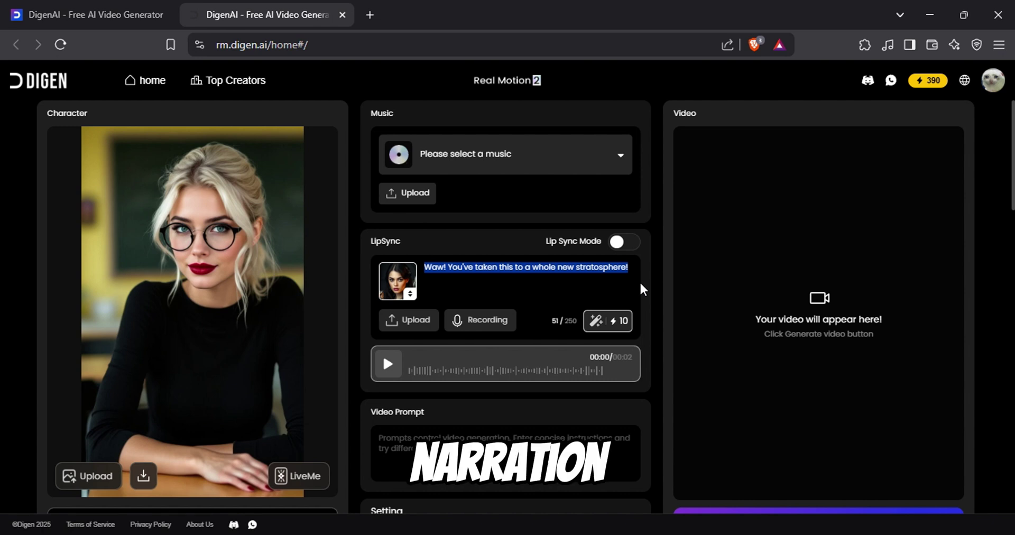
text(Hello there! welcome back to my channel. I)
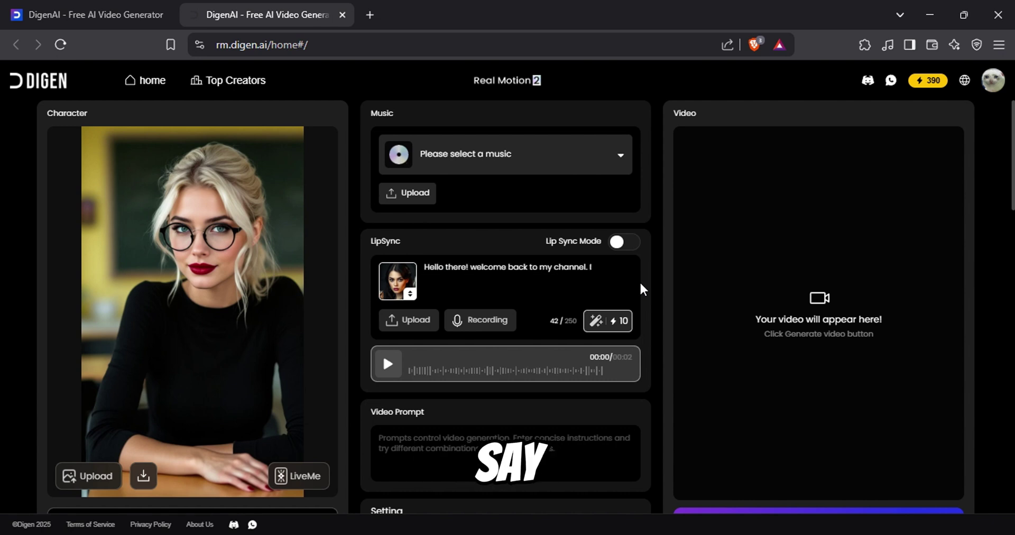
text(f you haven't subscribed yet, please click the subscribe button and like t)
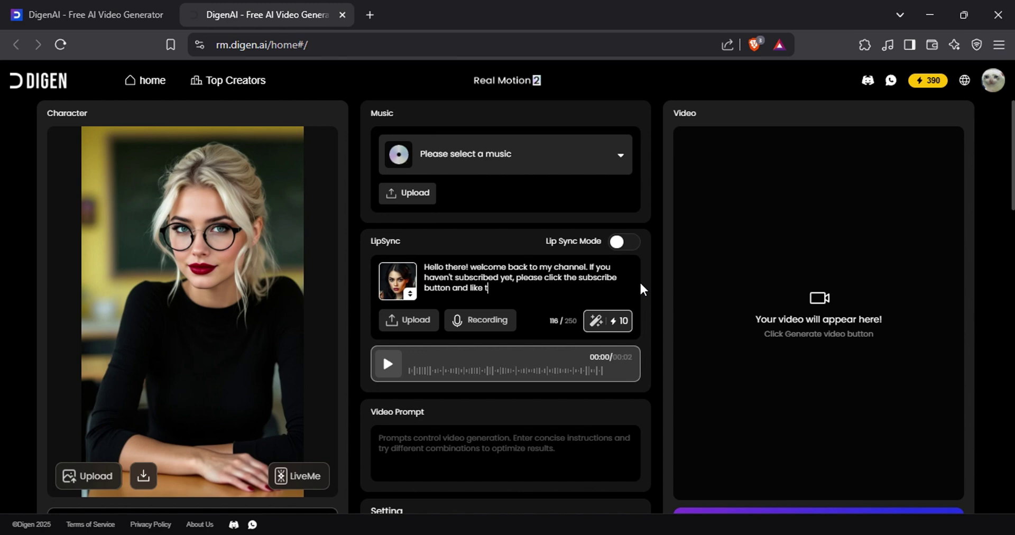
text(his video.)
Step: Keep the Aurora voice and generate the 6-second speech clip for the welcome-and-subscribe line
click(397, 282)
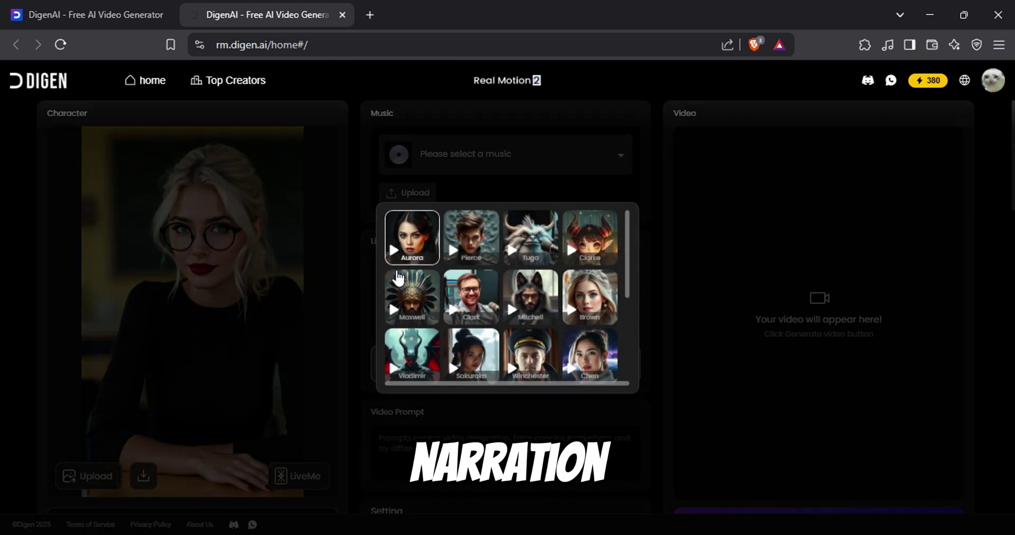
scroll(492, 299, down, 3)
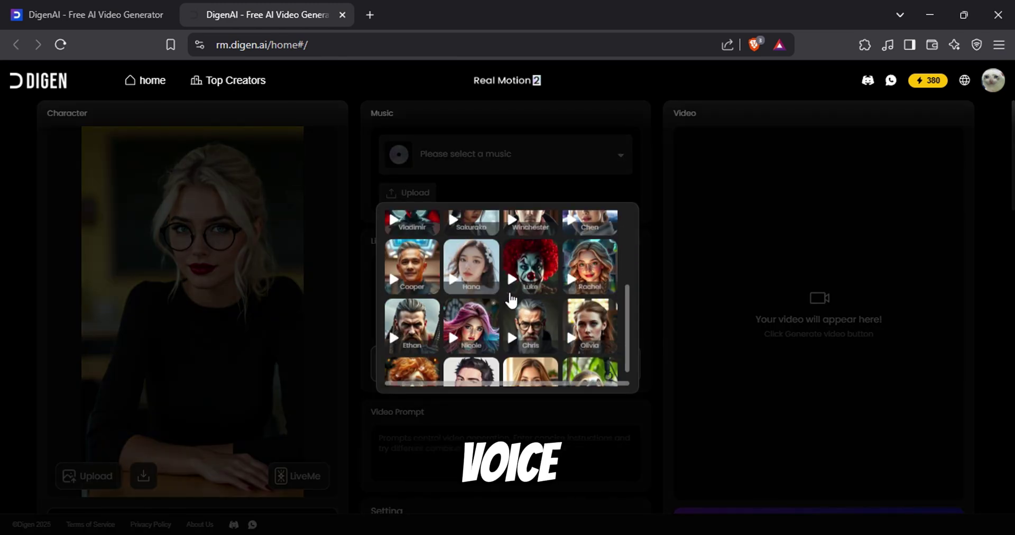
scroll(510, 300, down, 1)
scroll(510, 306, up, 4)
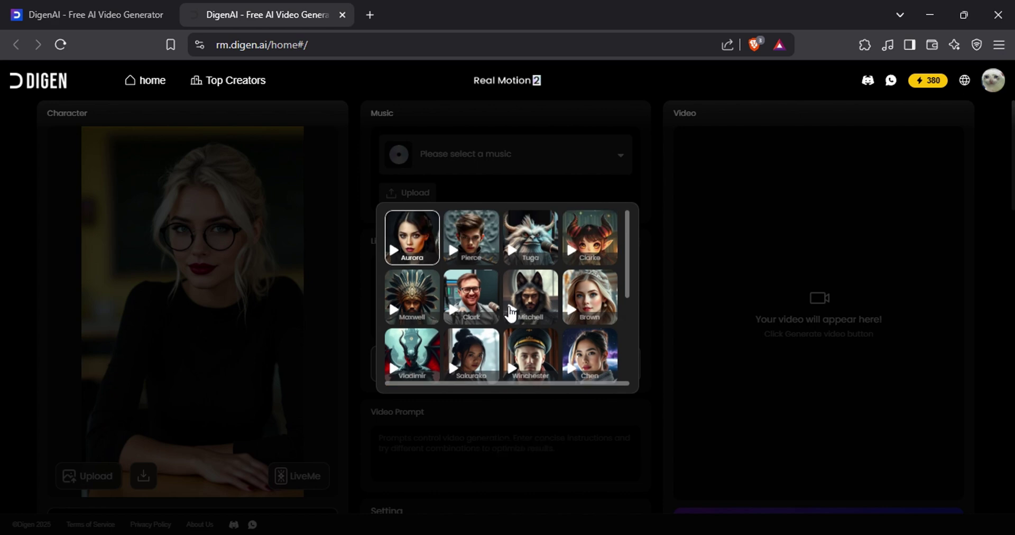
click(661, 307)
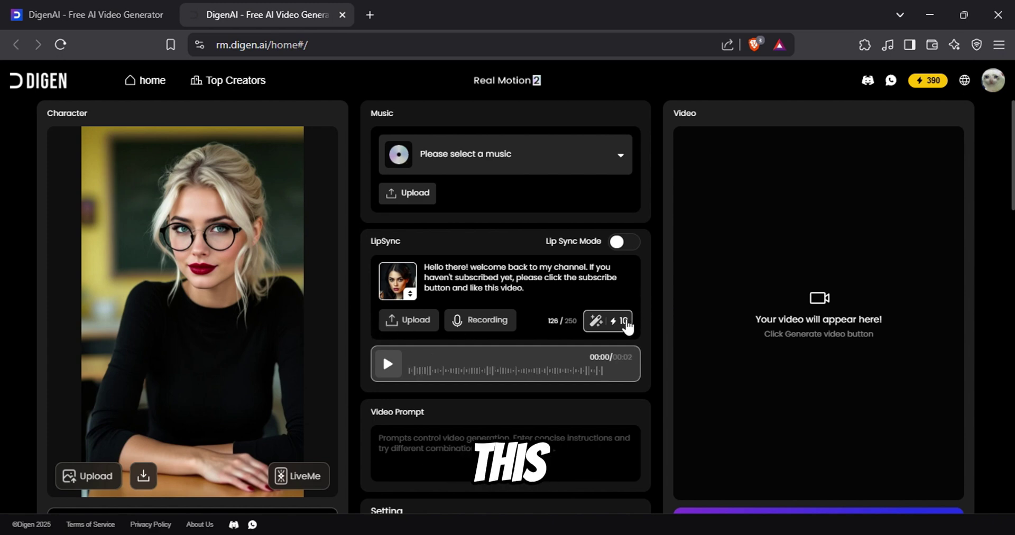
click(627, 324)
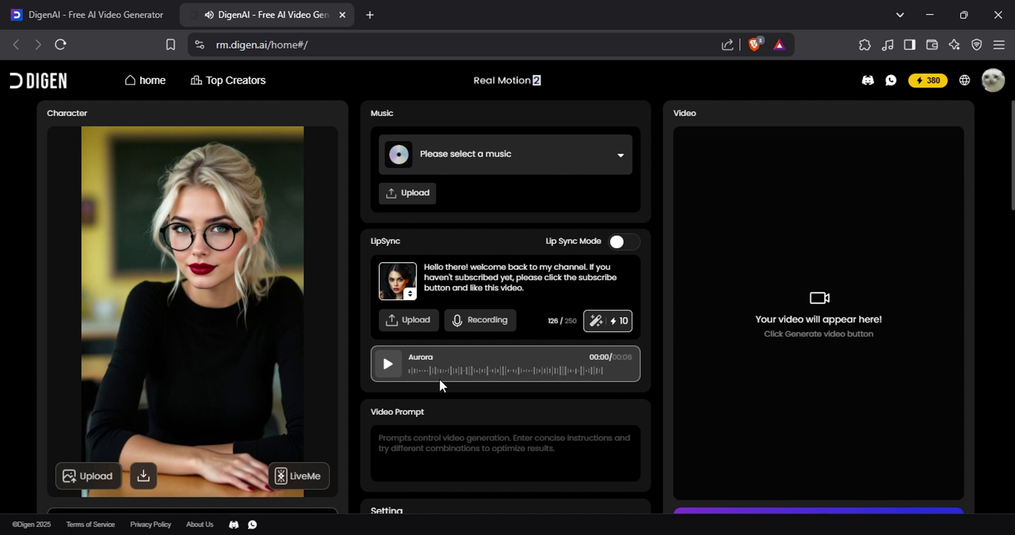
Step: Turn on Lip Sync Mode for the video
click(625, 244)
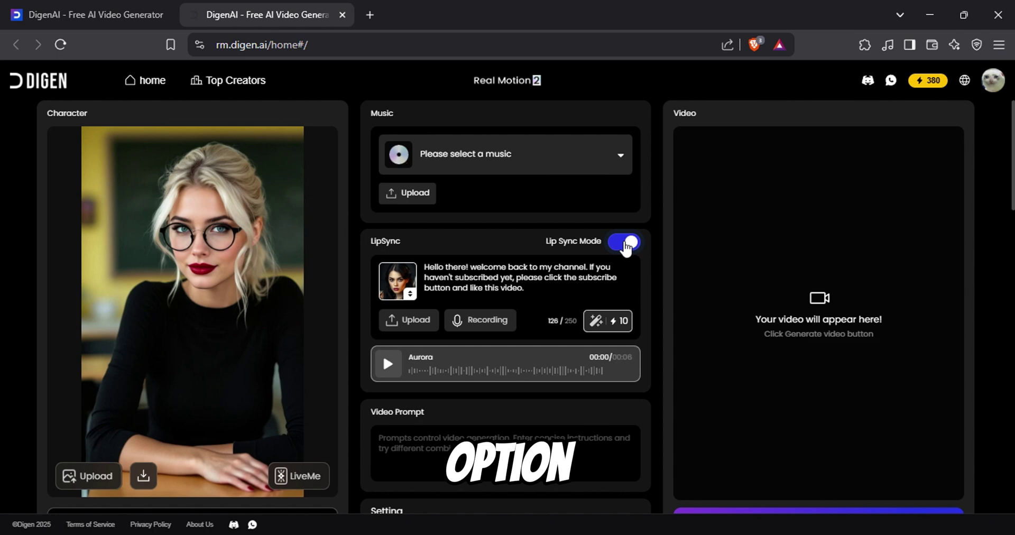
scroll(671, 299, down, 3)
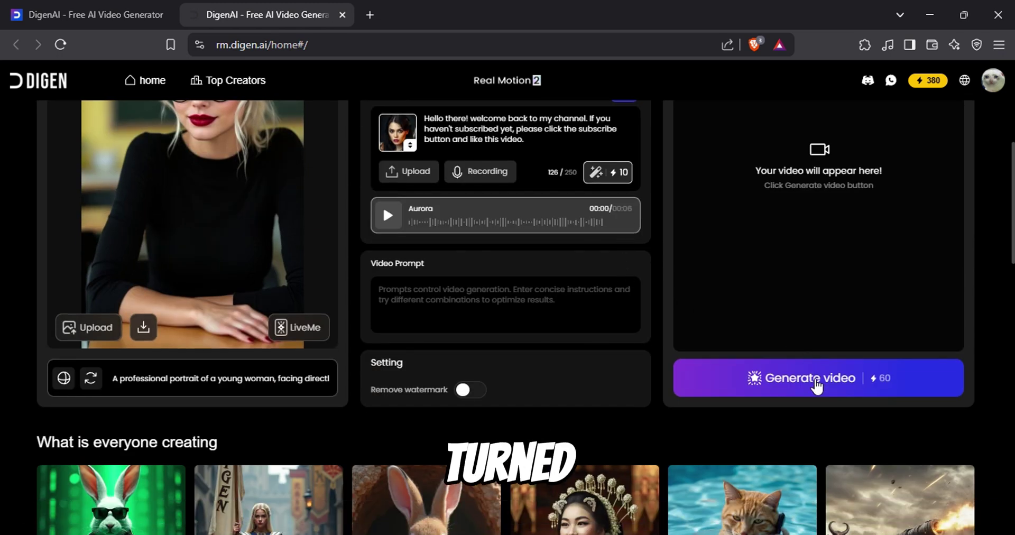
scroll(818, 386, up, 3)
Step: Set the video prompt to 'The woman is talking while tilting her head and explaining with her hands.' and generate
click(497, 438)
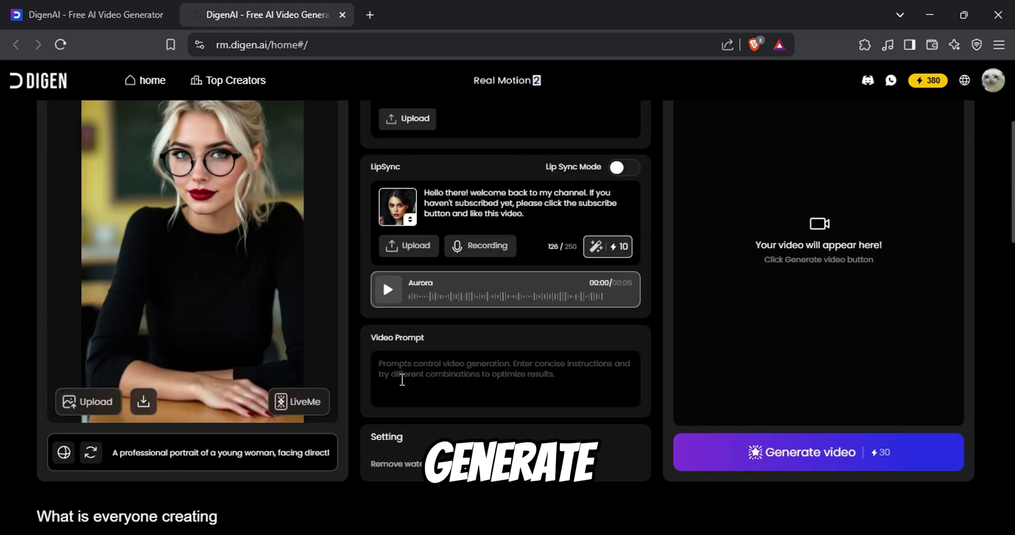
scroll(401, 380, up, 2)
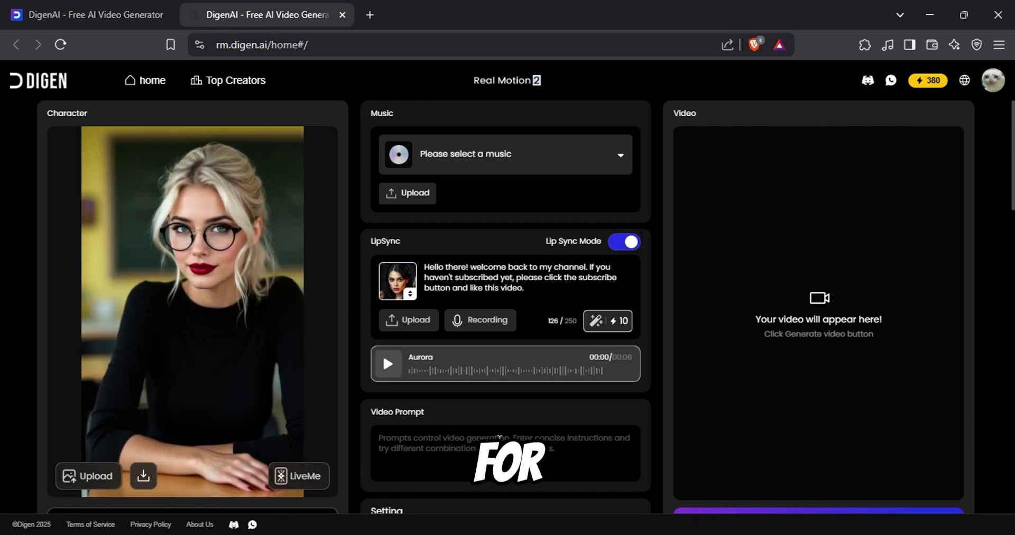
text(The woman is talking while)
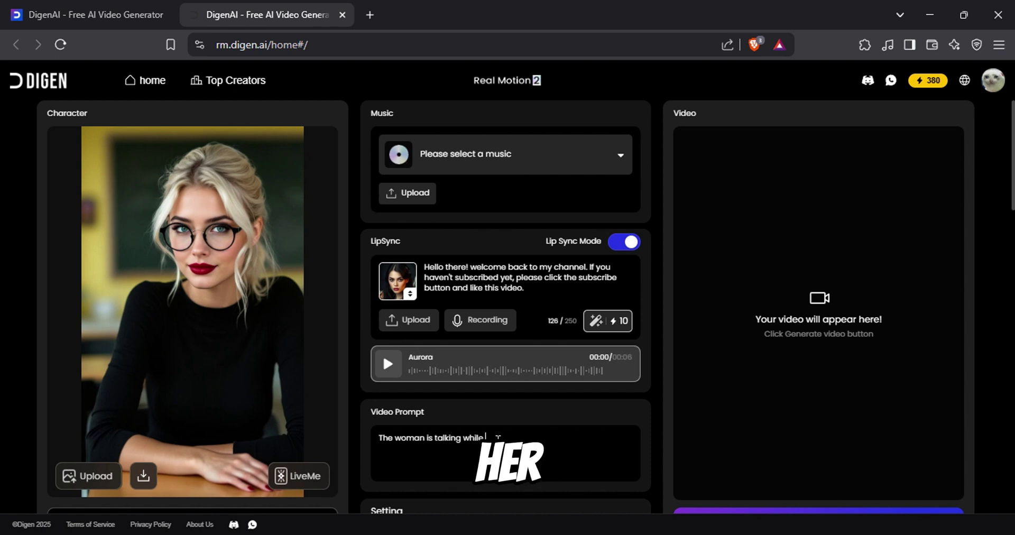
text( tilting her head and explaining with her hands)
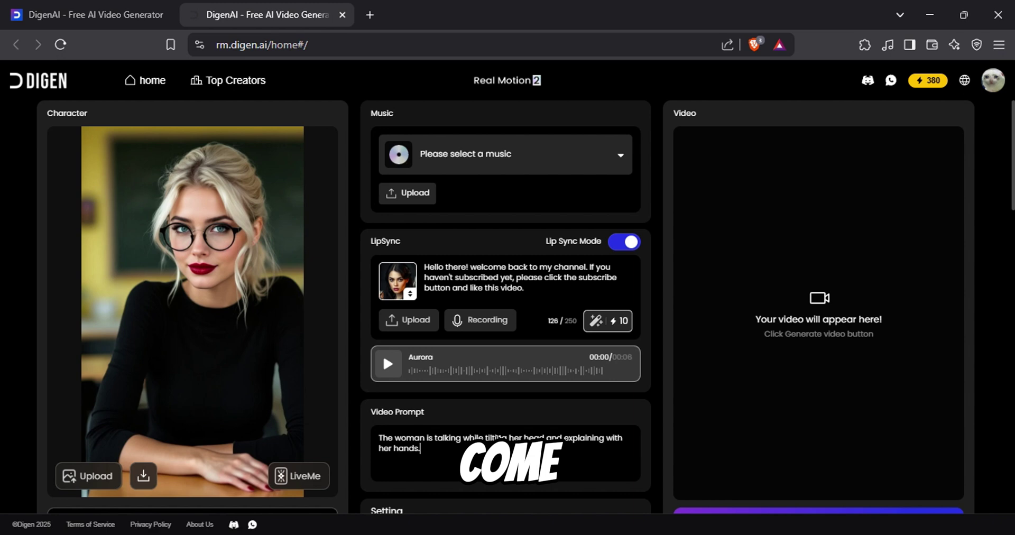
text(.)
scroll(813, 478, down, 1)
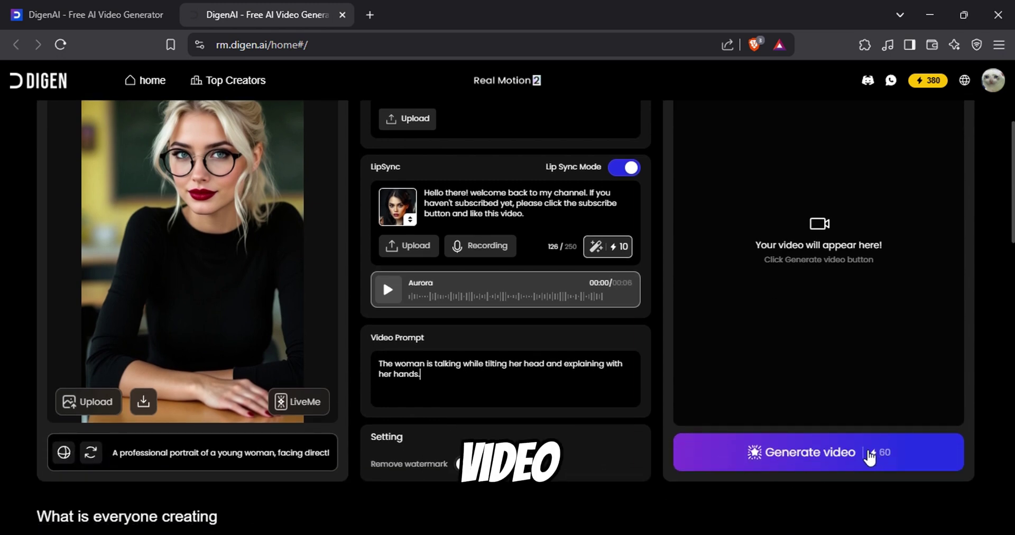
click(869, 458)
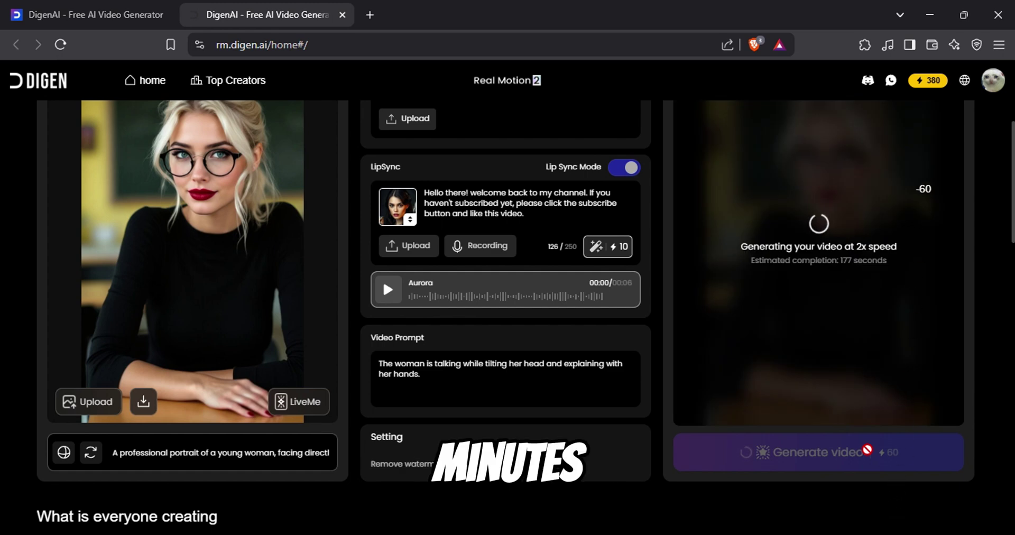
Step: Open the 'Please select a music' dropdown to list the background music tracks
scroll(867, 450, up, 2)
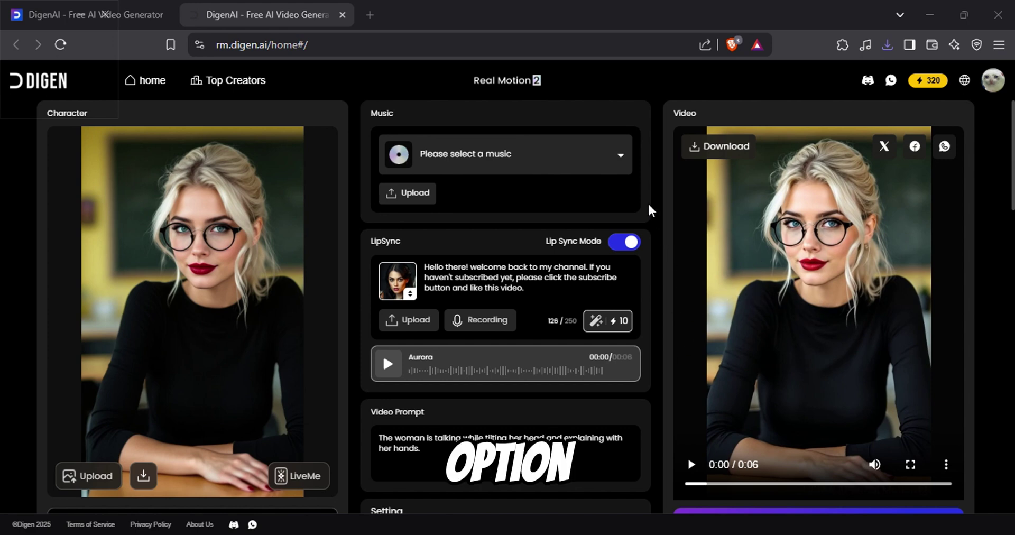
click(621, 167)
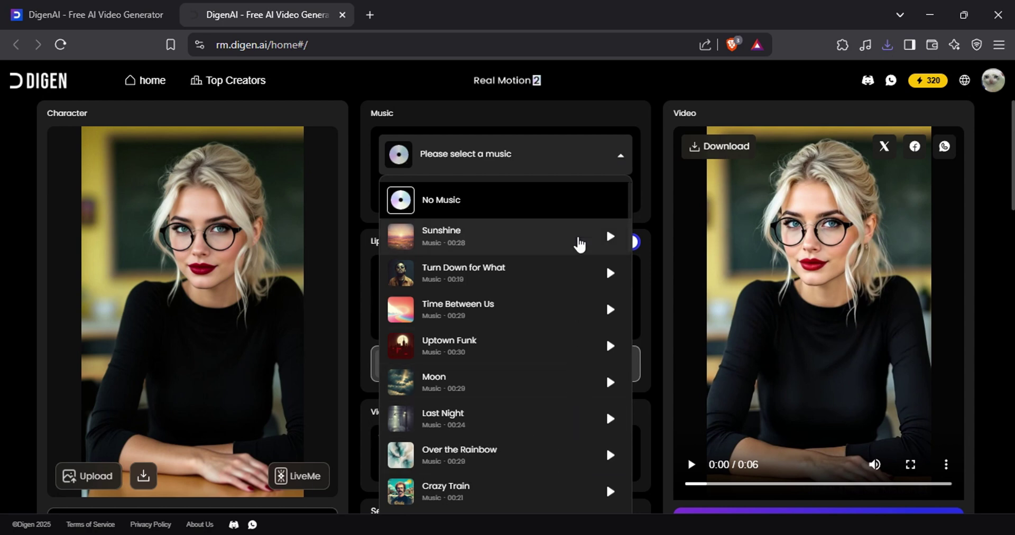
Step: Dismiss the music list without a track and copy the Persian warrior video's prompt
click(593, 164)
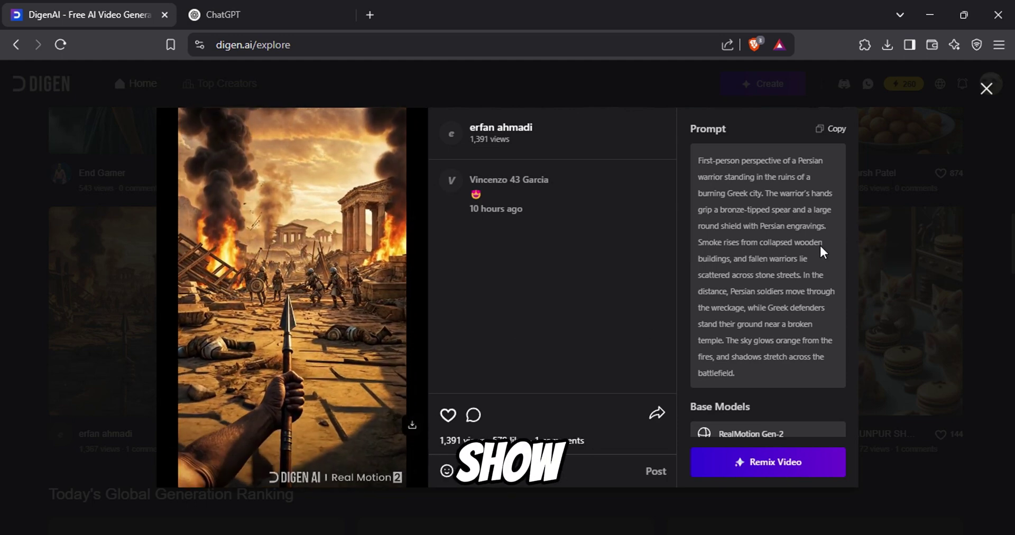
click(837, 129)
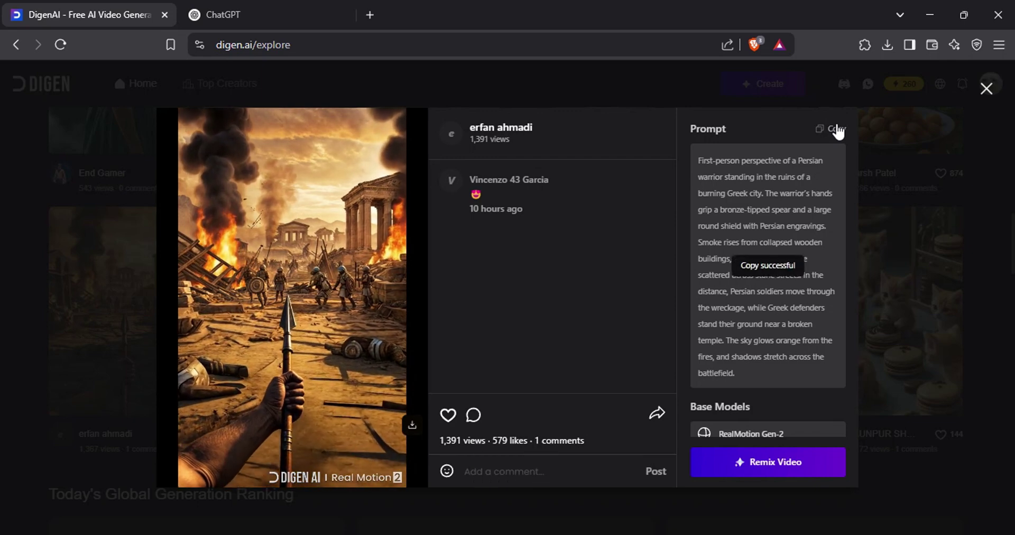
Step: Ask ChatGPT for a POV World War 2 soldier image prompt, using the pasted warrior prompt as example
key(ctrl+Tab)
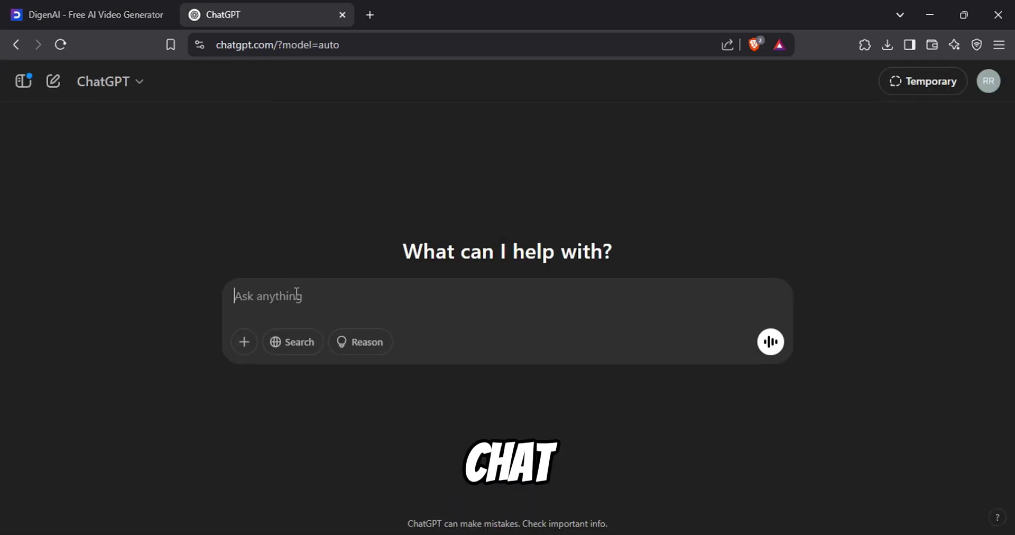
text(I want a text prompt to generate an image of a P)
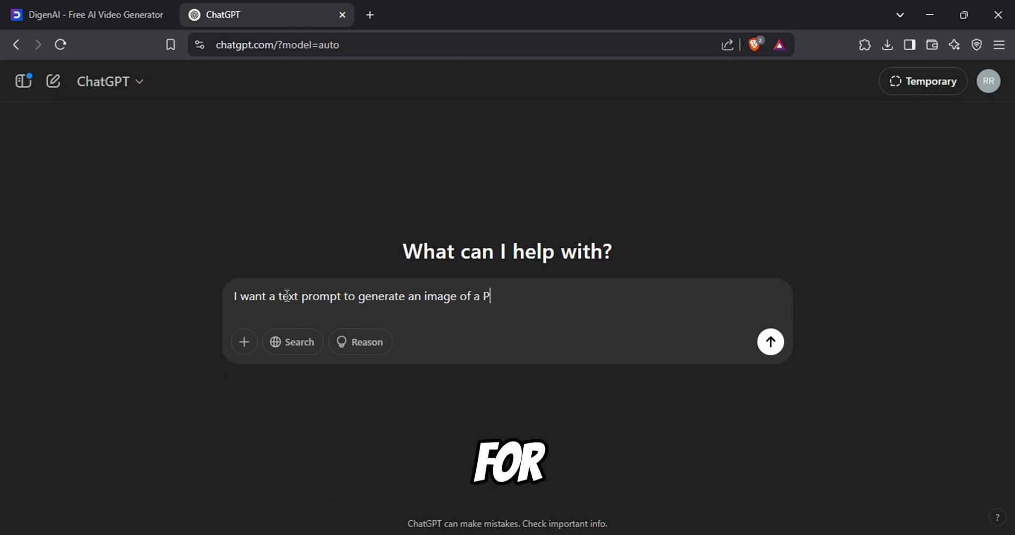
text(OV of world war 2 soldie)
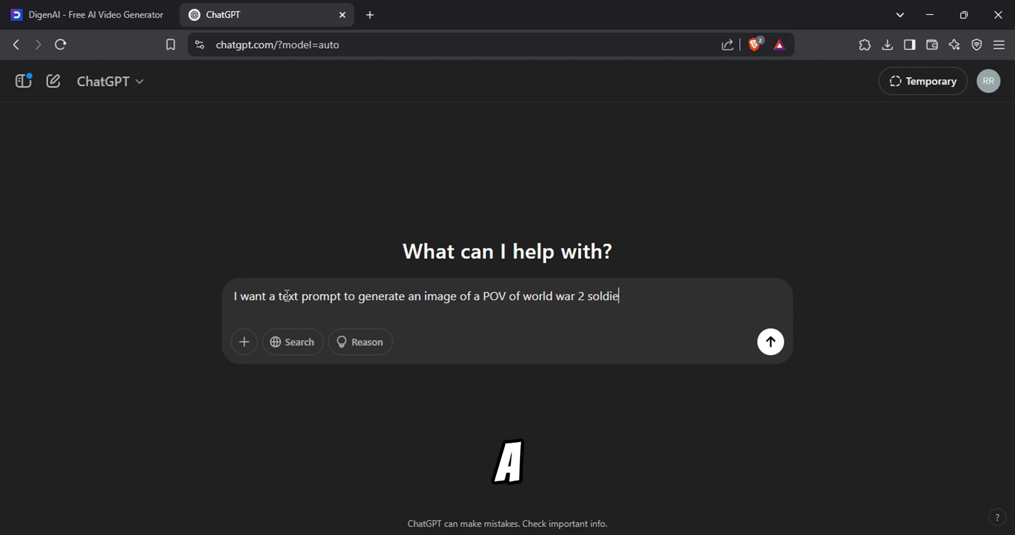
text(r. use this as an example)
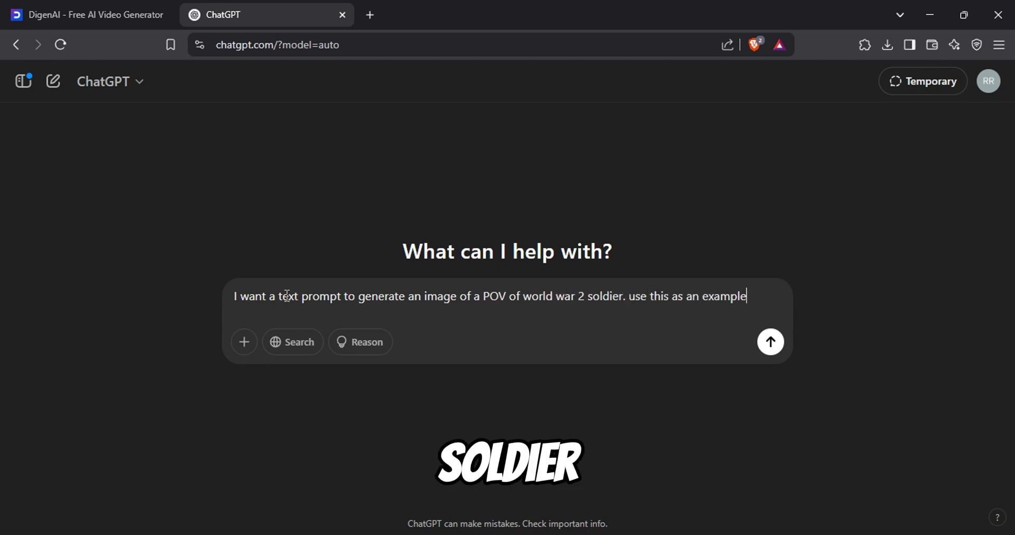
text(:)
key(ctrl+v)
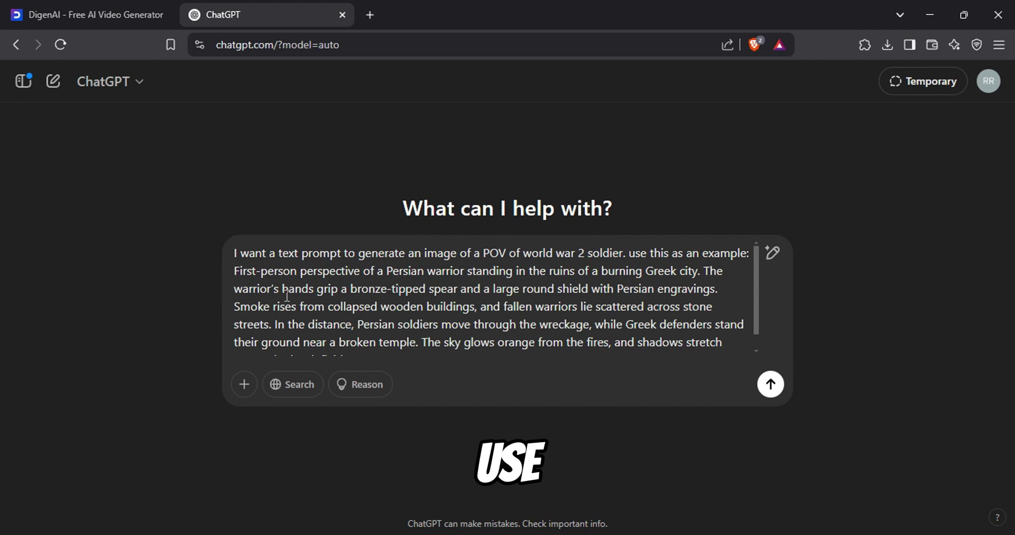
key(Return)
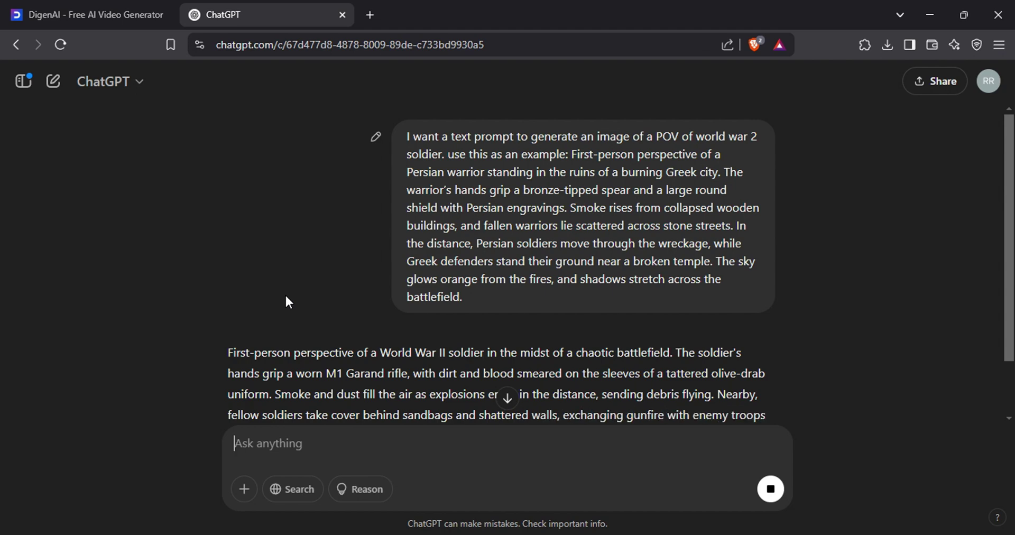
Step: Copy ChatGPT's generated WWII soldier prompt and return to DigenAI
scroll(284, 293, down, 3)
drag(523, 338, 225, 195)
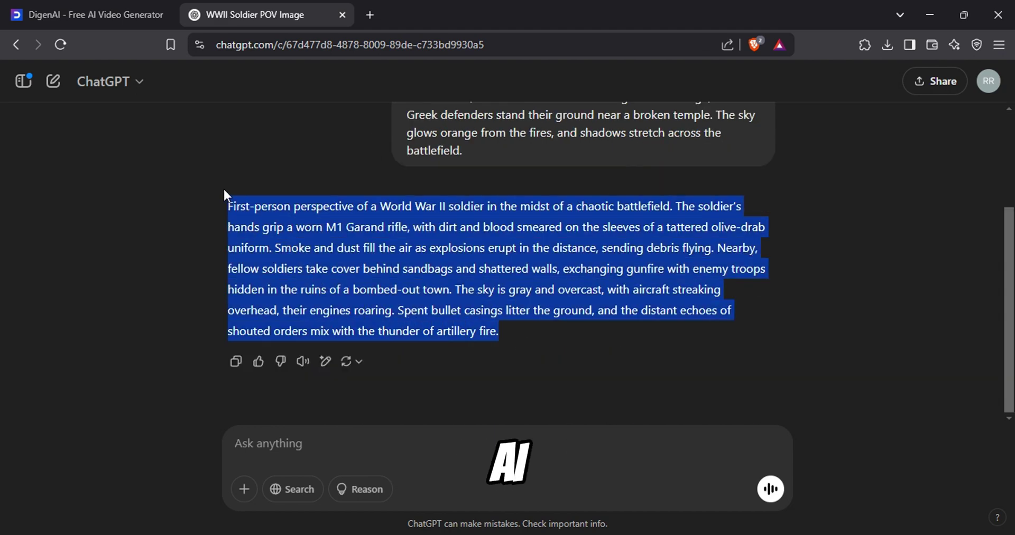
right_click(225, 196)
click(270, 220)
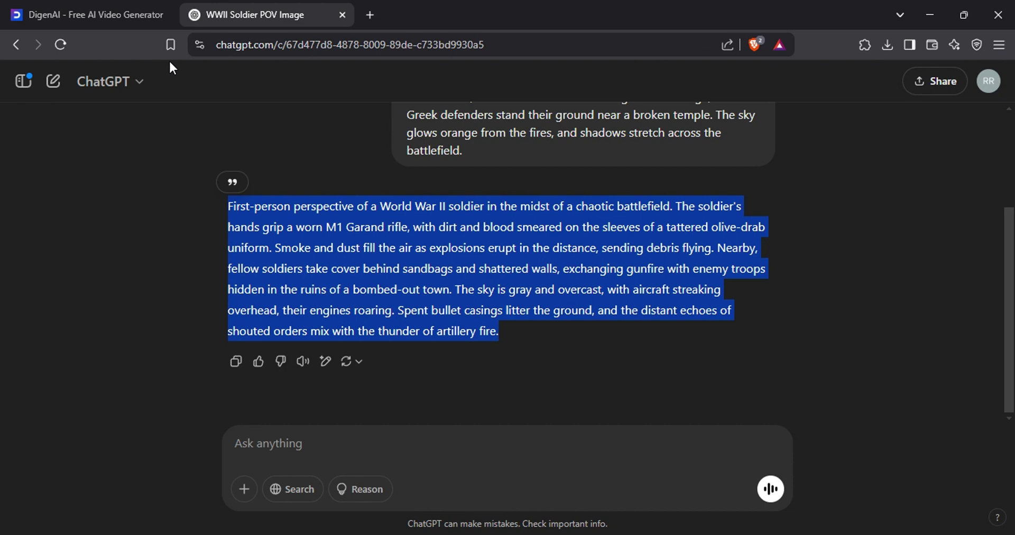
click(125, 12)
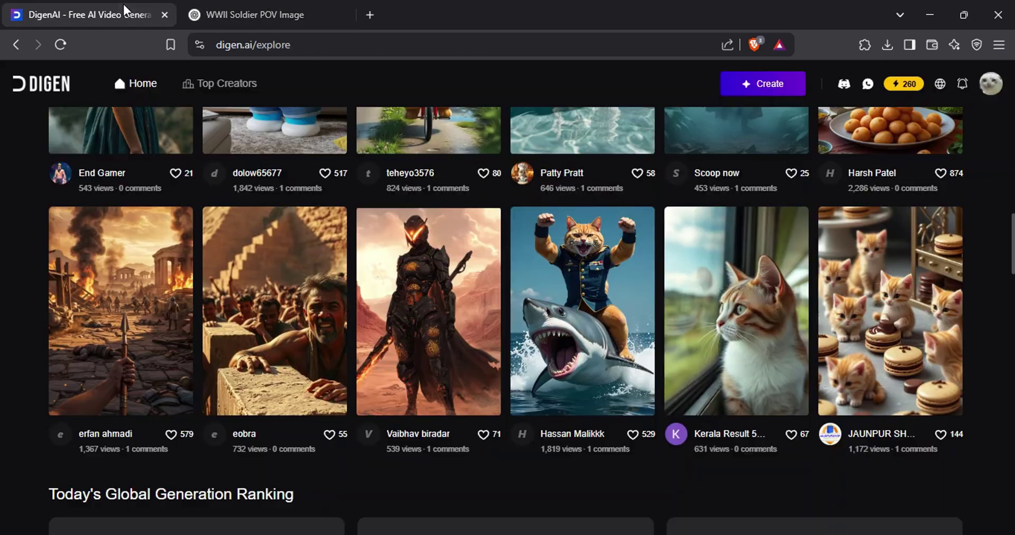
Step: Start a new Real Motion creation and replace the image prompt with the WWII soldier prompt
click(754, 91)
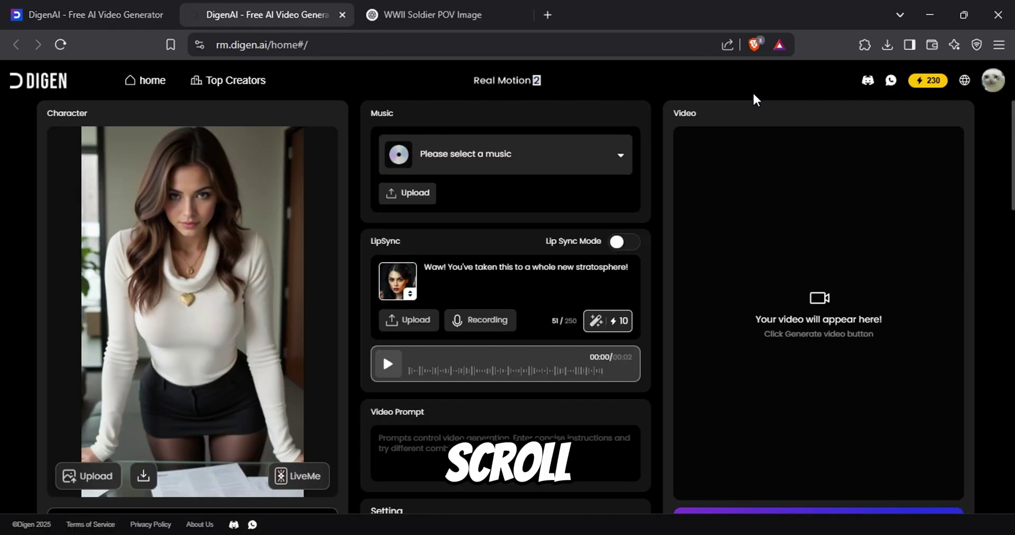
scroll(212, 370, down, 3)
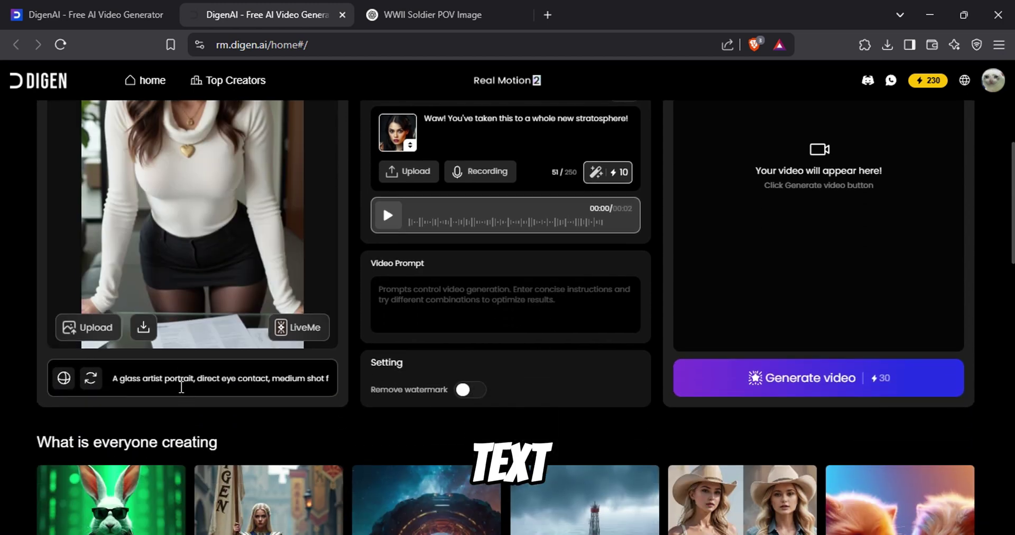
click(182, 382)
triple_click(222, 349)
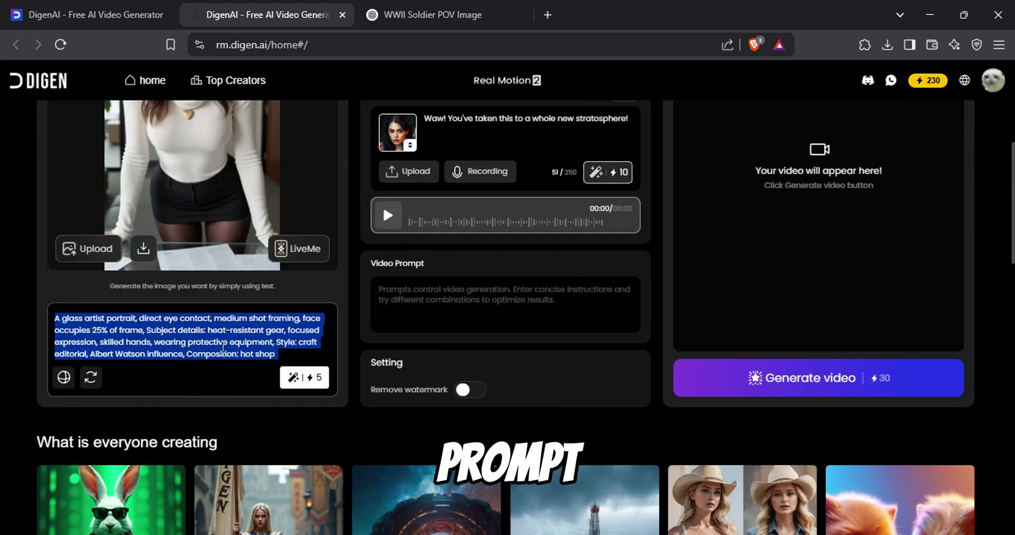
key(BackSpace)
right_click(221, 346)
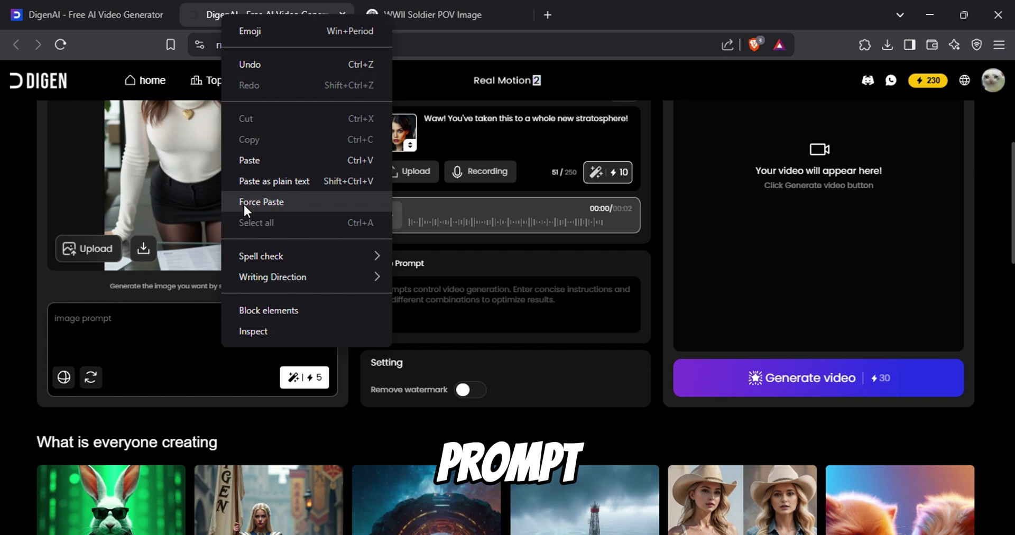
click(247, 161)
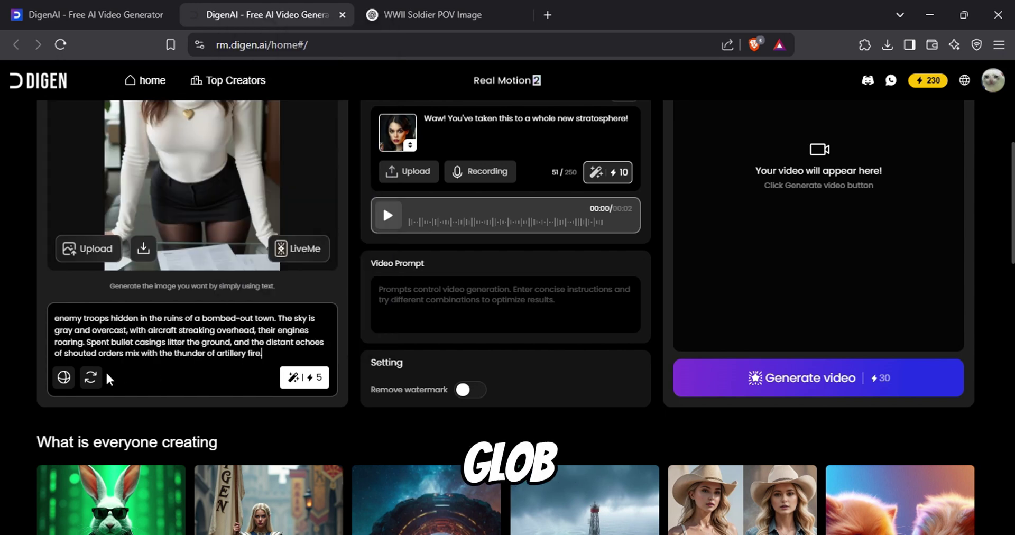
Step: Switch the image model to Advanced (Flux.1 Dev)
click(64, 377)
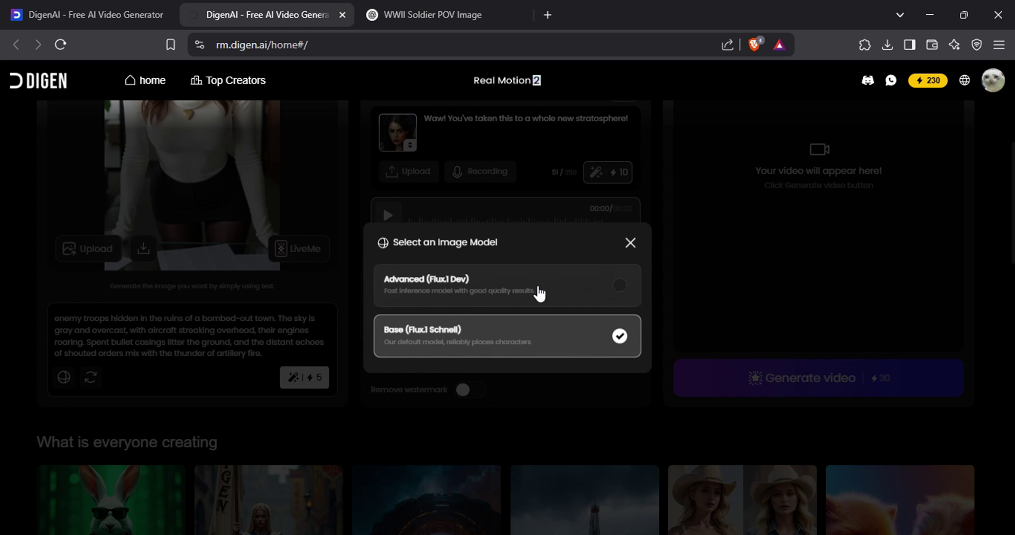
click(619, 288)
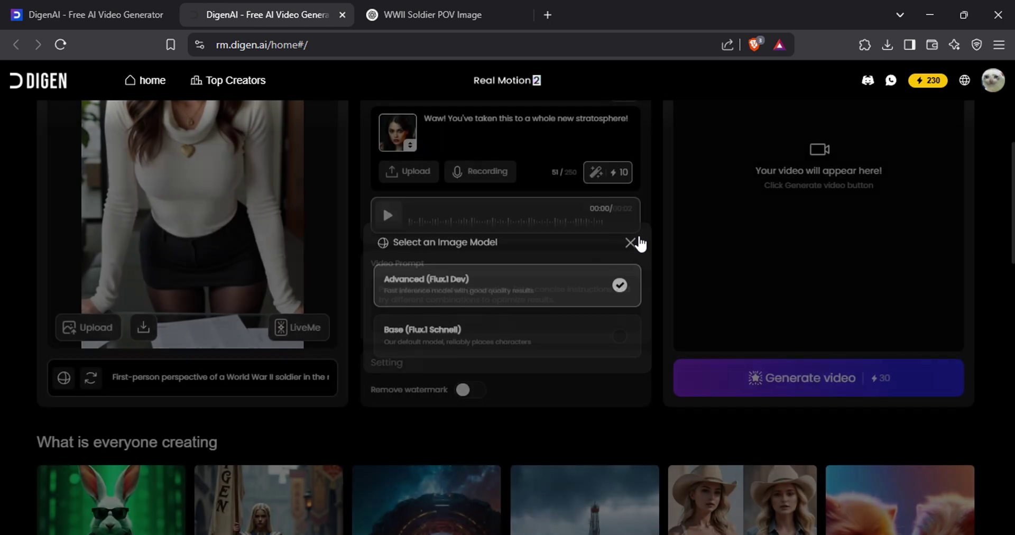
click(636, 241)
click(323, 376)
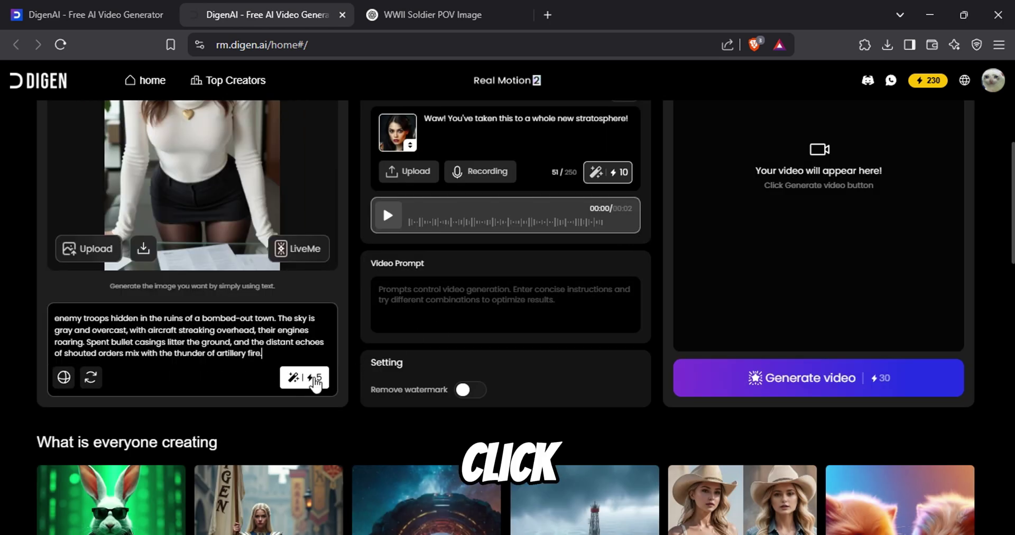
Step: Generate the WWII soldier image, paste the same battlefield scene as video prompt, and generate the video
click(304, 386)
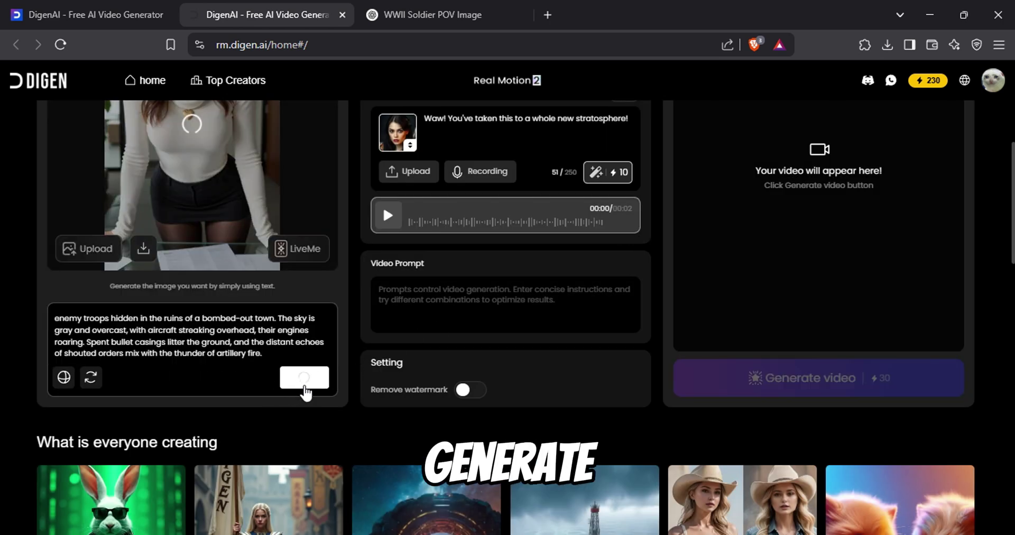
scroll(5, 251, down, 1)
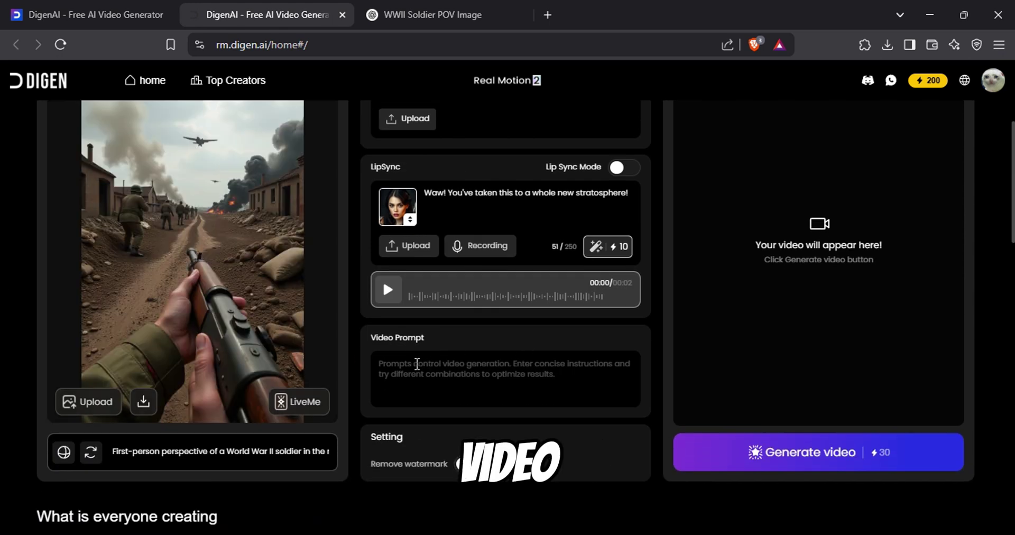
right_click(417, 364)
click(444, 181)
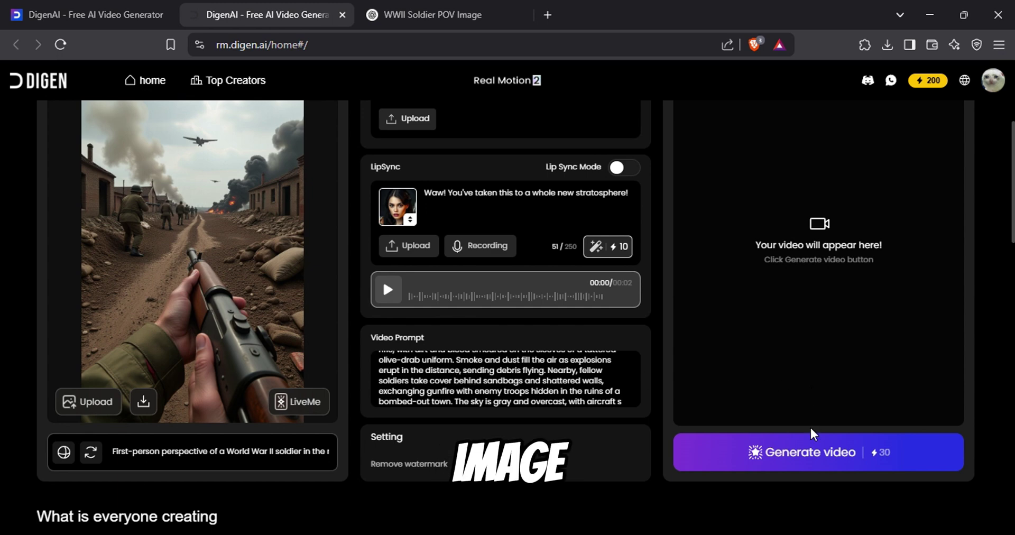
click(841, 449)
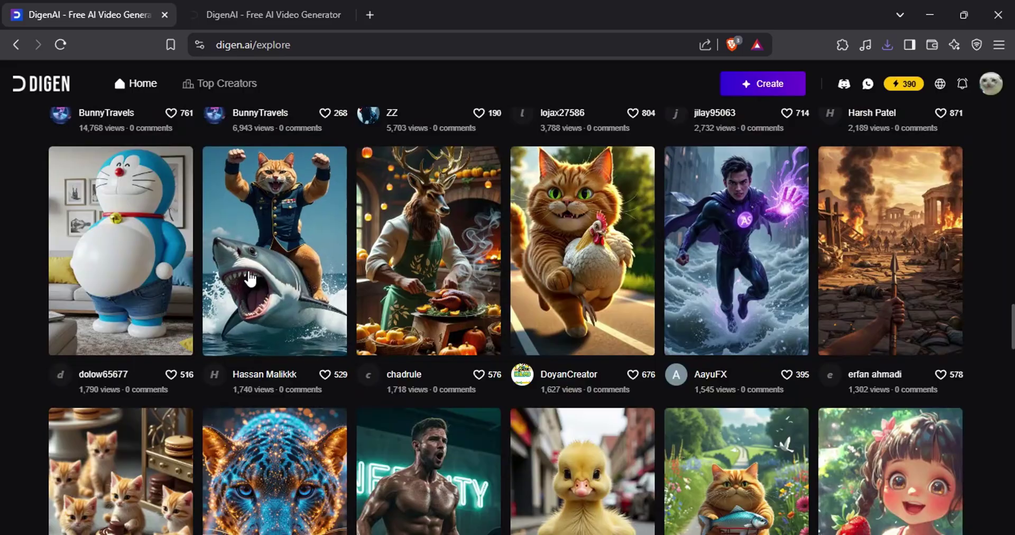
Step: Scroll the explore page up to the Most Viewed Videos gallery
scroll(91, 298, up, 5)
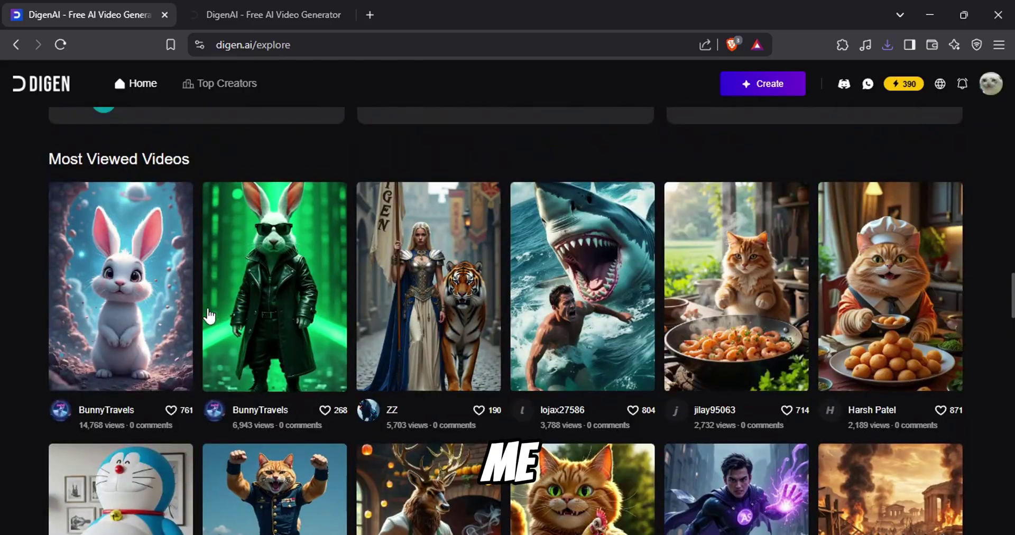
Step: Open the popular BunnyTravels bunny video
click(91, 291)
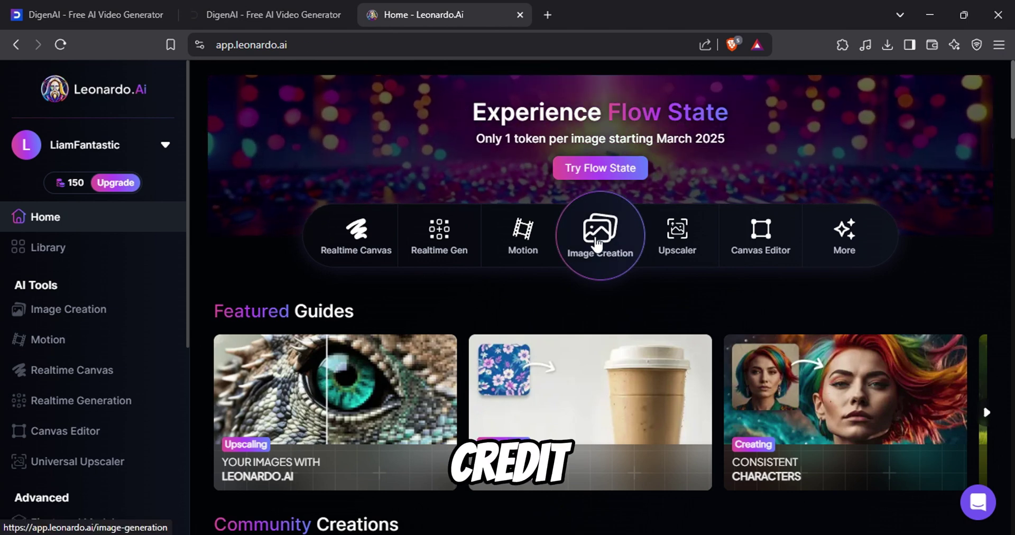
Step: Open Leonardo AI's image creator, keeping Phoenix 1.0, Dynamic style and a 16:9 ratio
click(597, 244)
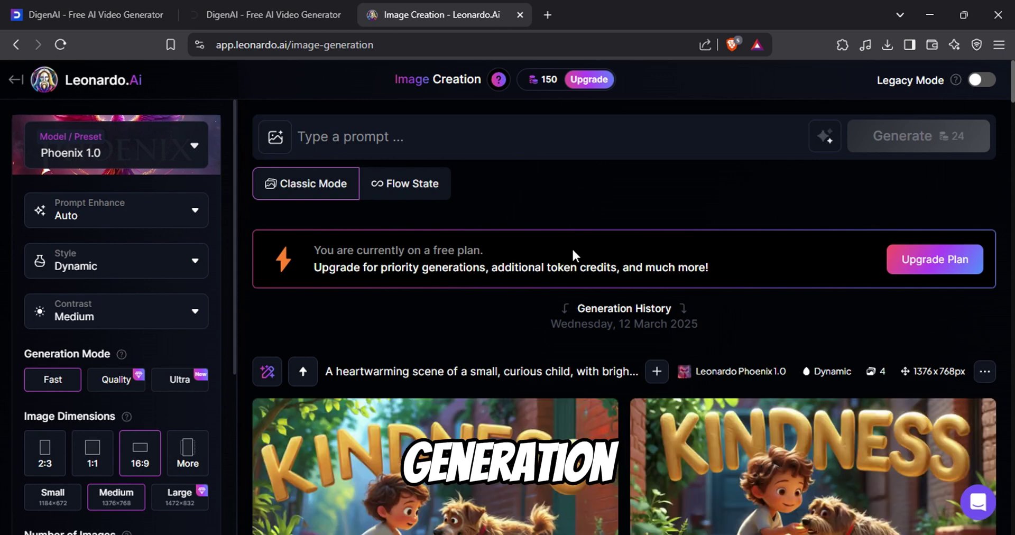
click(194, 149)
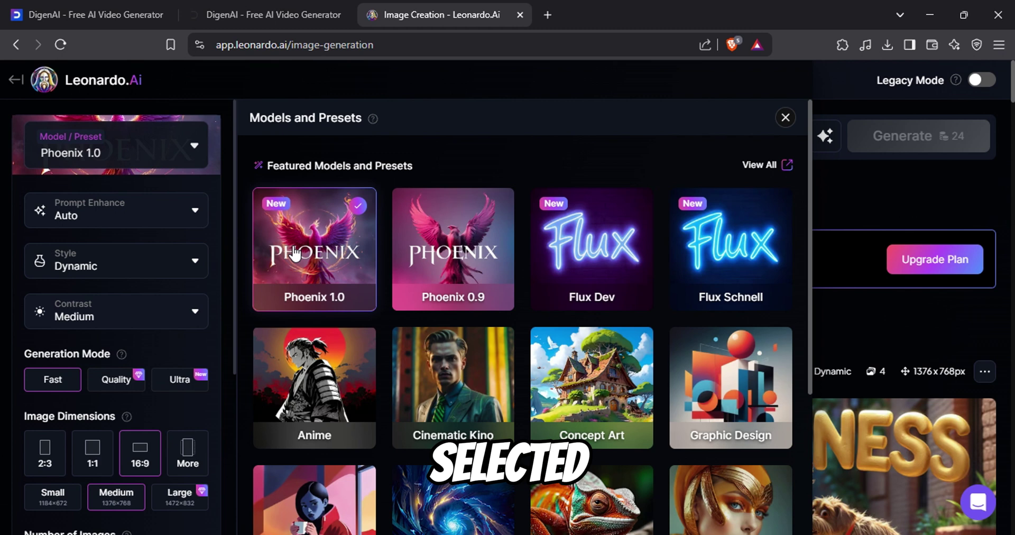
click(195, 155)
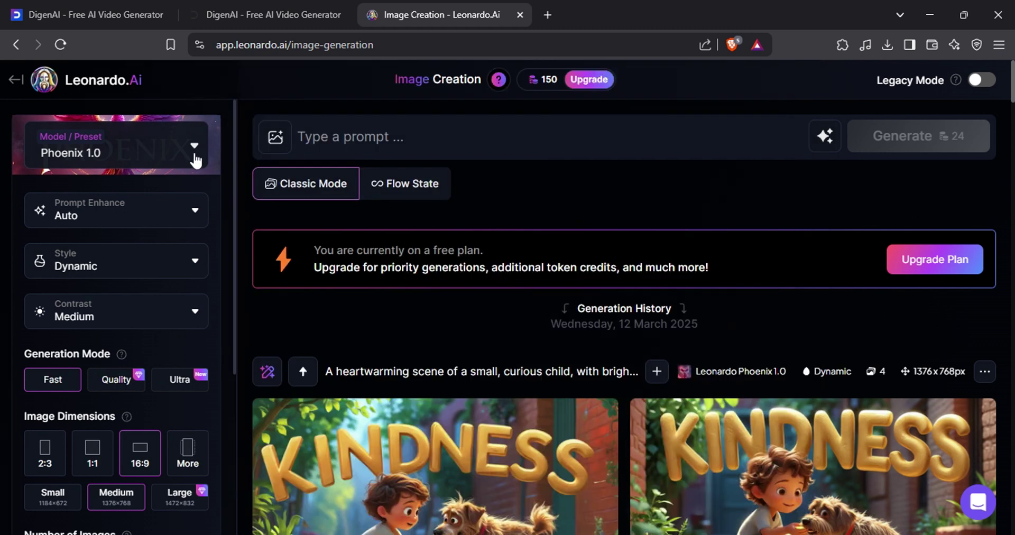
click(198, 261)
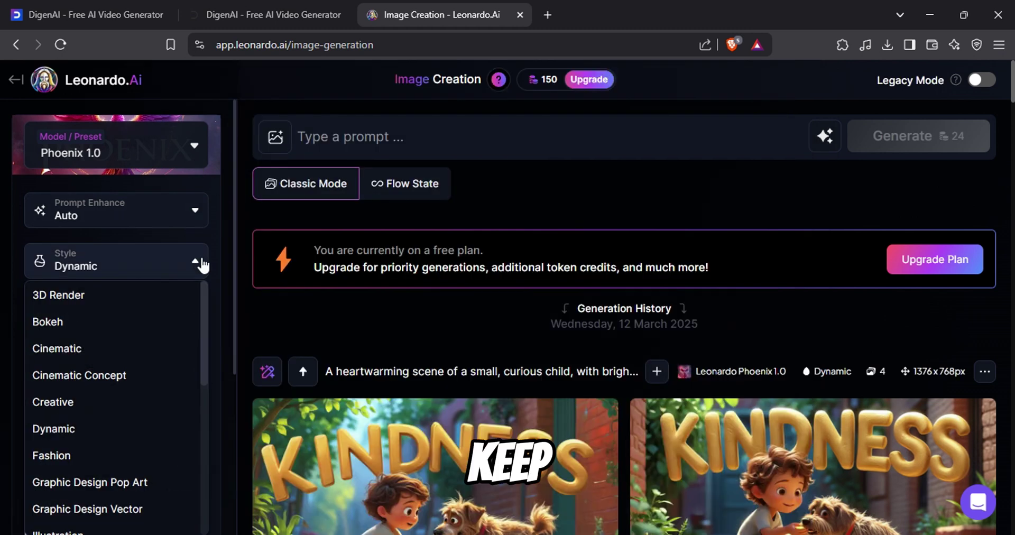
click(195, 260)
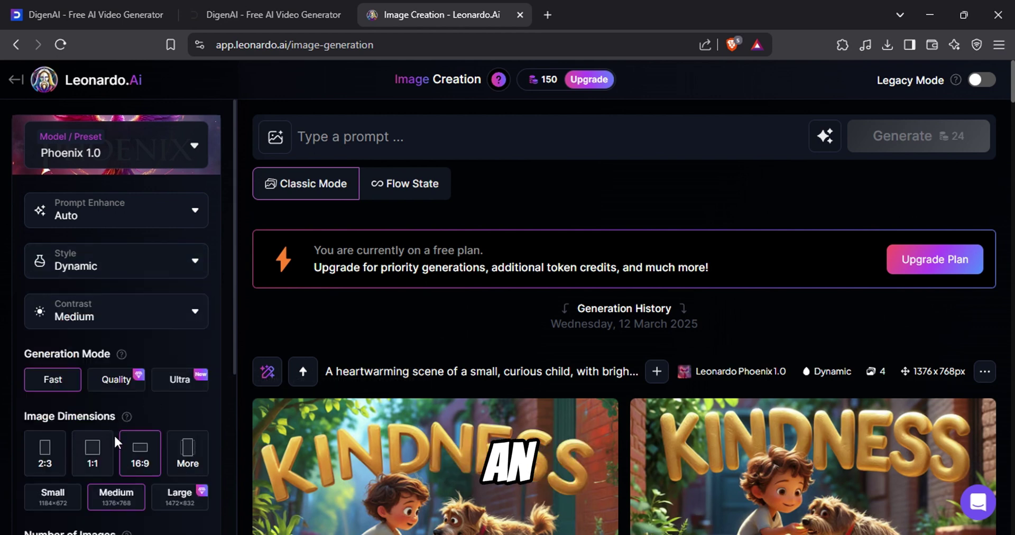
click(56, 464)
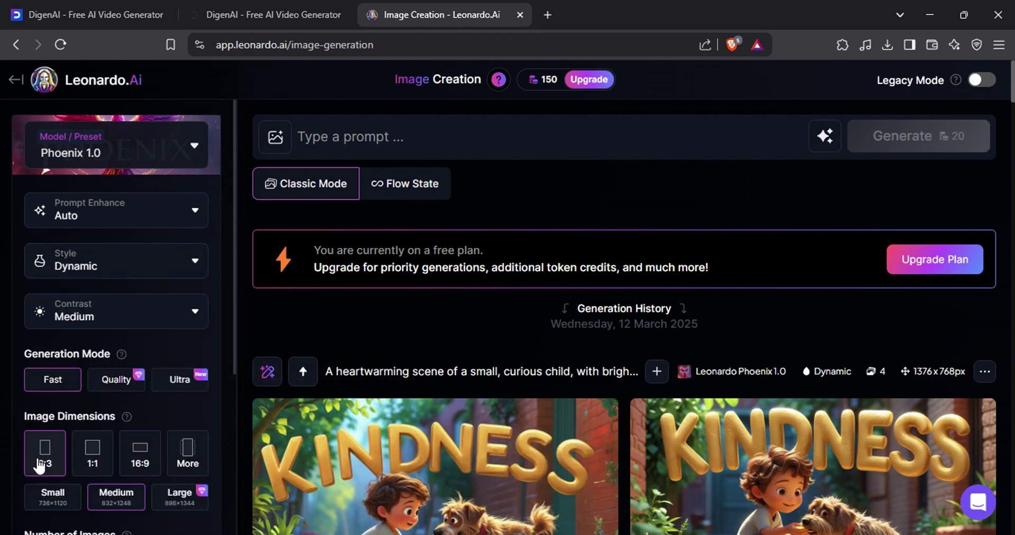
click(130, 463)
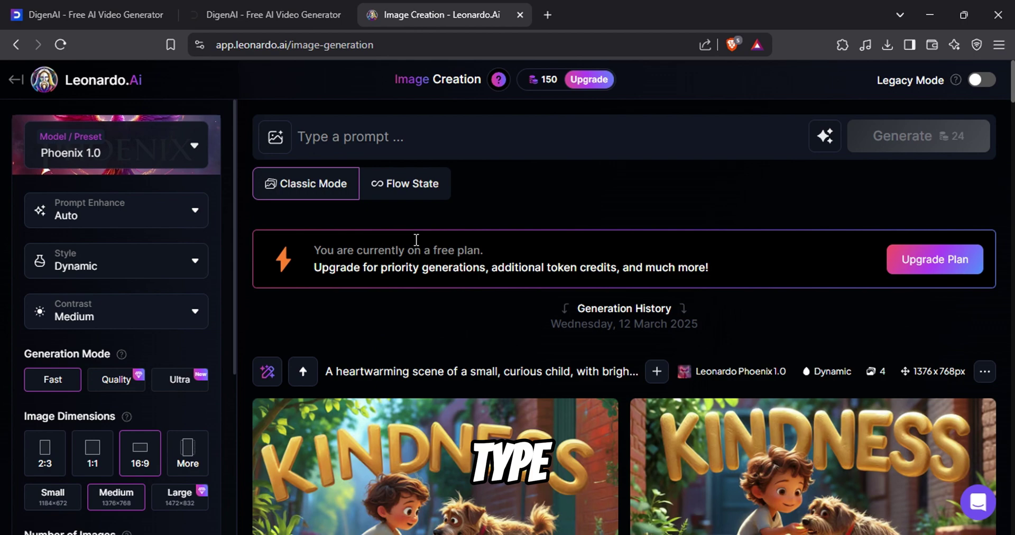
Step: Paste the Roman warrior POV prompt and generate the images
click(374, 137)
text(POV scene of an ancient roman warrior with a sword, walking toward a roman city made out of white color stones, beautiful landscape with bright green grass and red flowers)
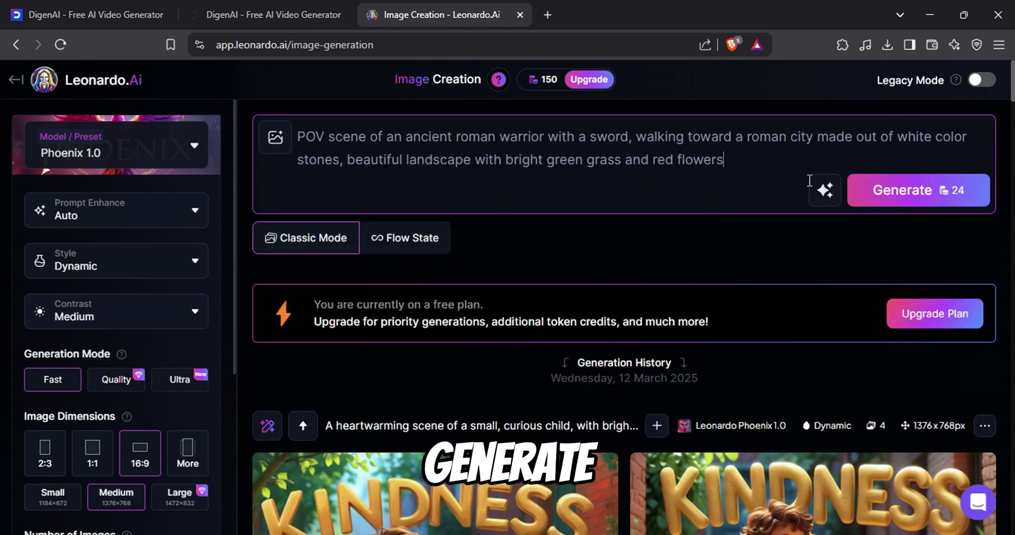
click(939, 196)
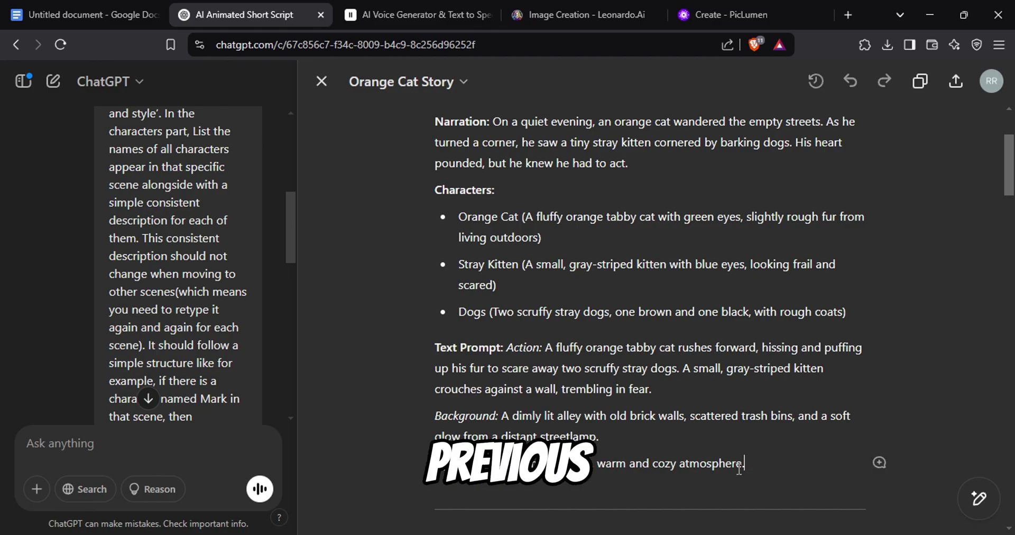
Step: Select the scene 1 prompt, background and style text in the script
drag(739, 469, 415, 353)
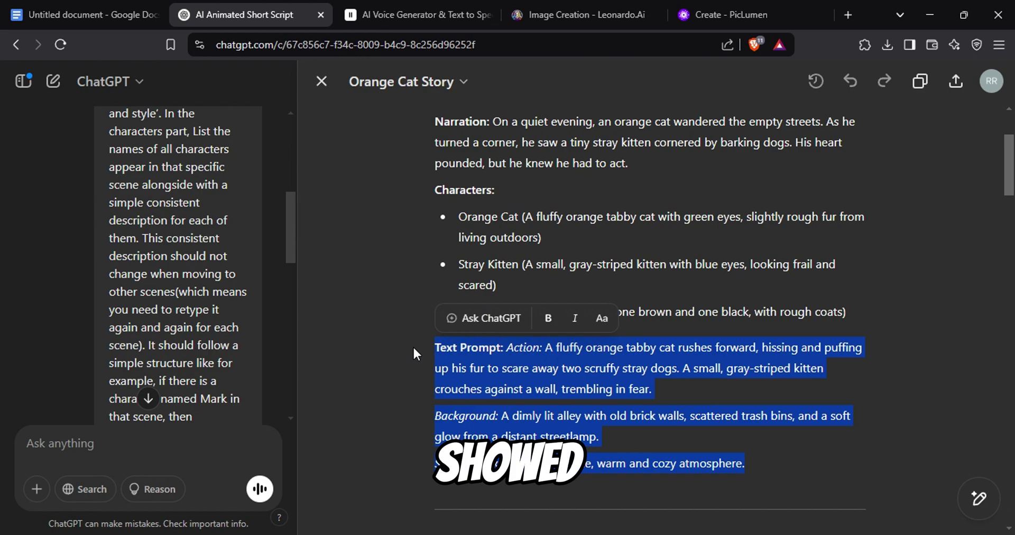
click(770, 453)
scroll(647, 381, down, 4)
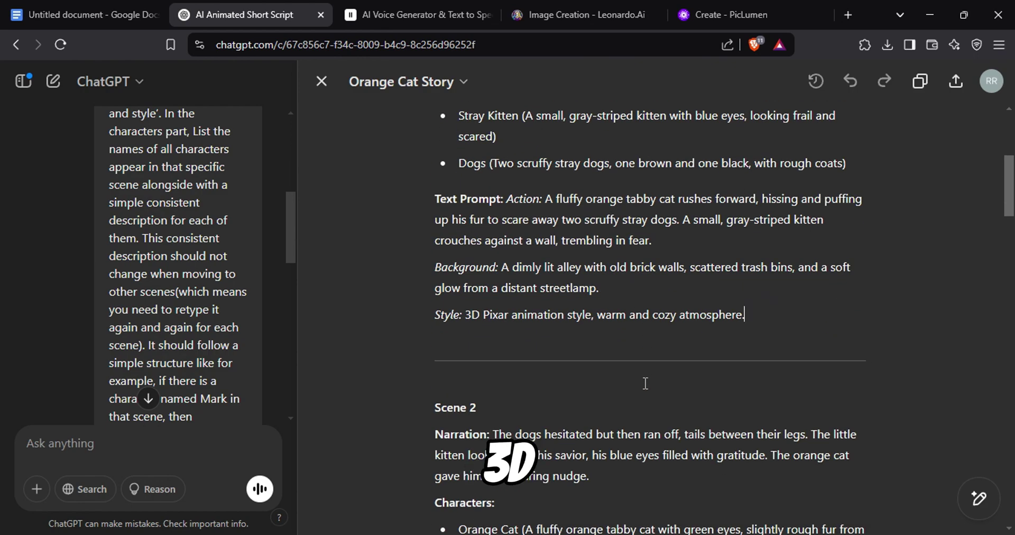
scroll(644, 383, up, 4)
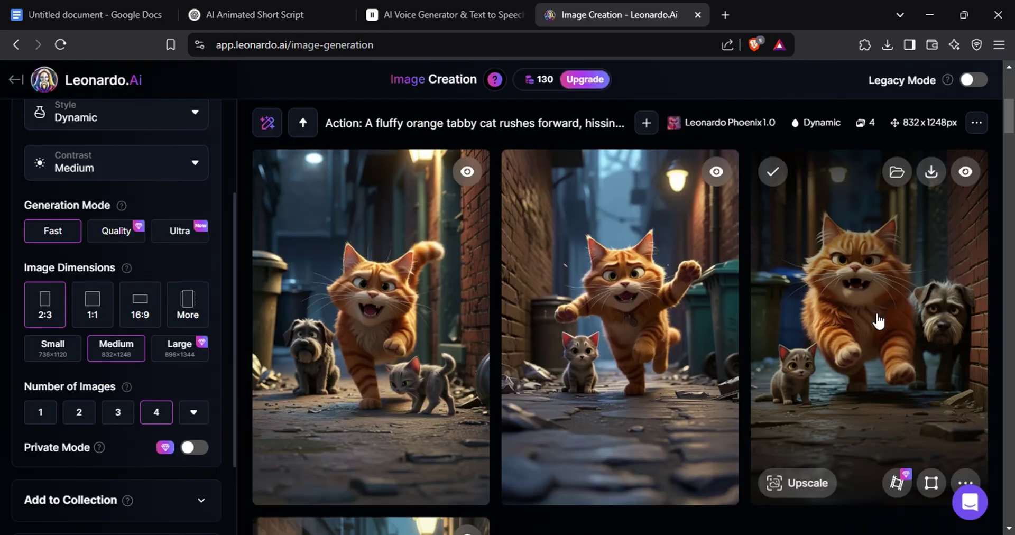
scroll(877, 319, down, 6)
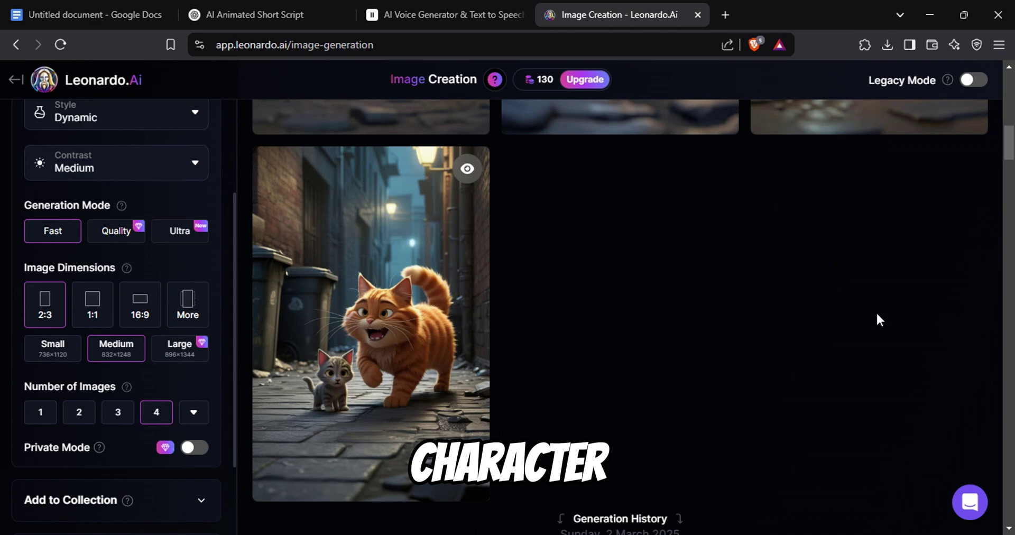
scroll(877, 319, up, 10)
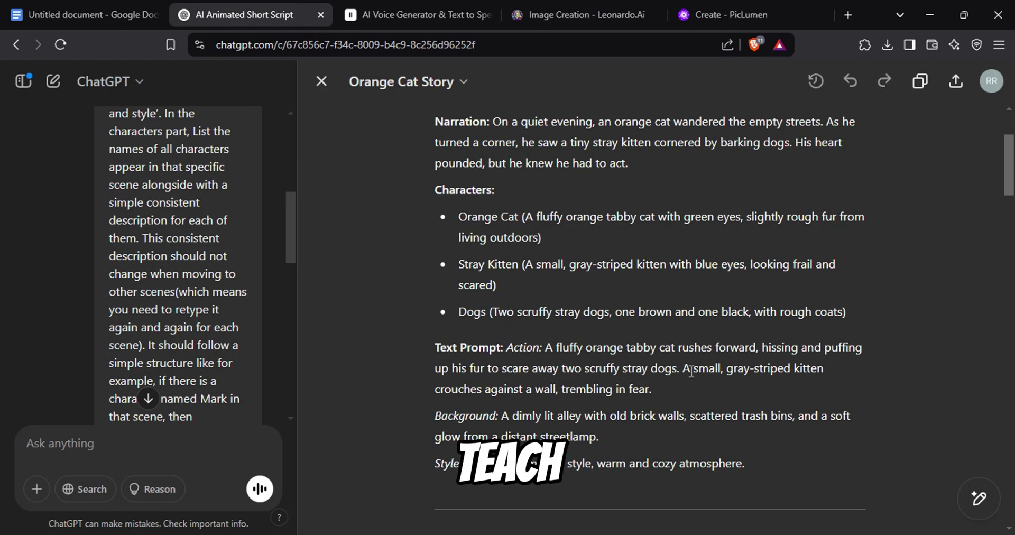
Step: Highlight the Orange Cat Story's scene 1 text prompt, background and style paragraphs
drag(758, 468, 415, 351)
click(772, 453)
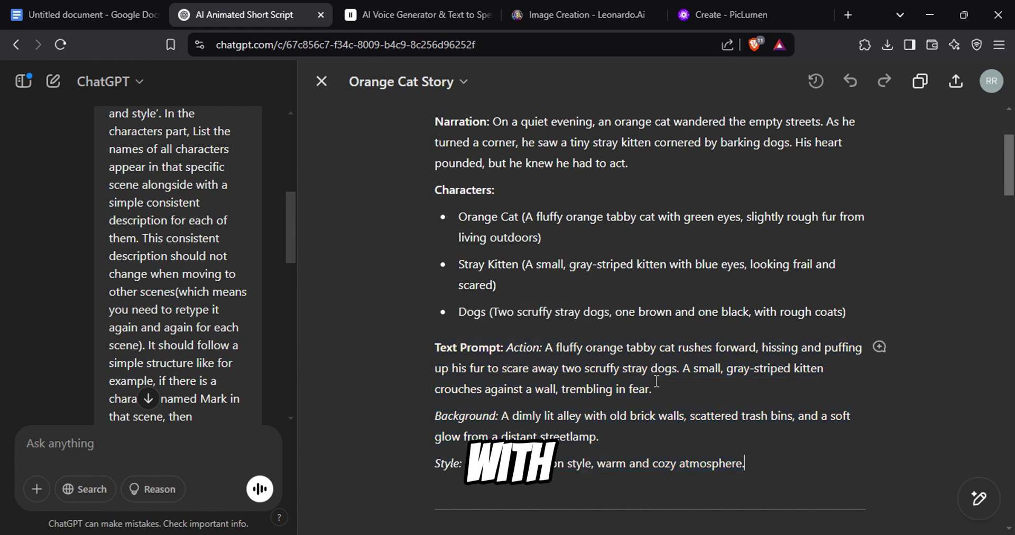
scroll(645, 380, down, 4)
scroll(644, 381, up, 4)
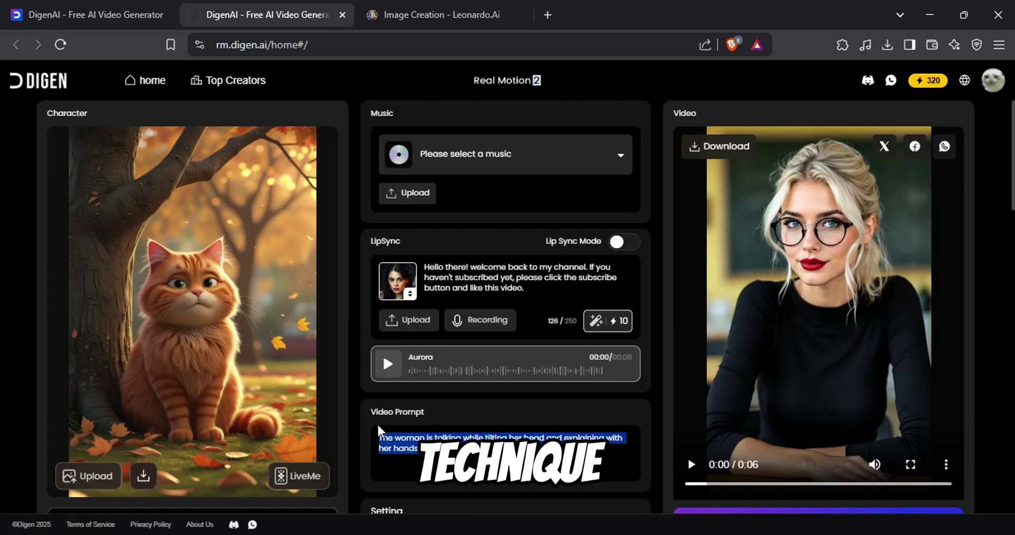
Step: Replace the video prompt with 'Orange cat sitting under a tree, winding his tail, leaves falling, disney pixar…' and generate
key(BackSpace)
text(Orange cat sitting)
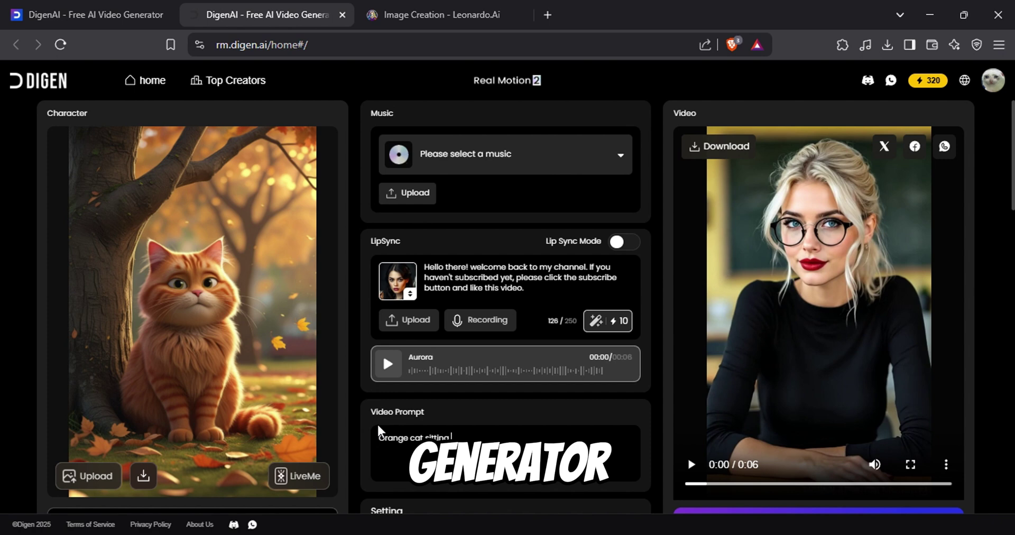
text( under a tree, winding his tail, leaves falling, disney pixar animation)
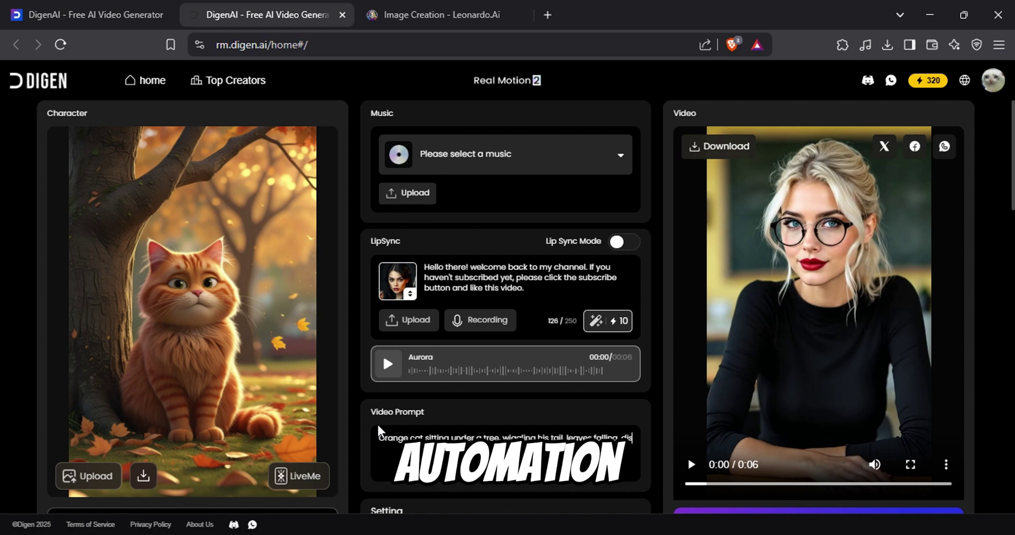
scroll(380, 429, down, 2)
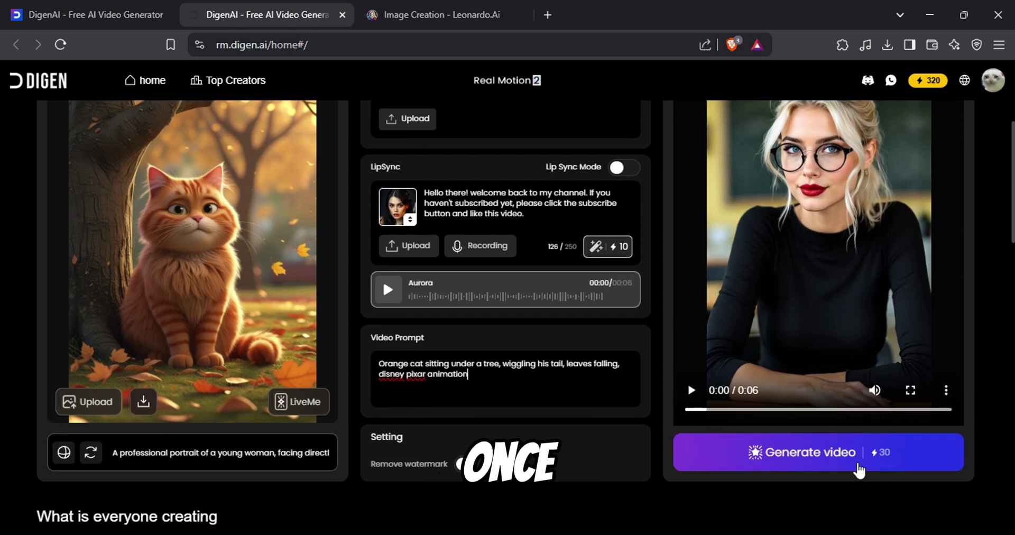
click(858, 467)
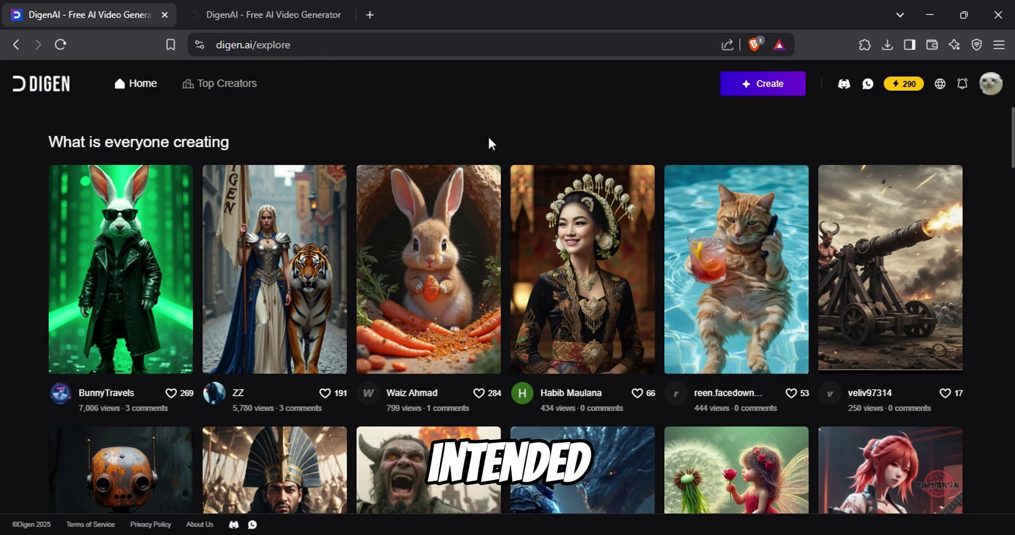
Step: Reach the DIGEN.AI Discord invite through the 290-credit badge's 150 daily bonus points offer
click(910, 86)
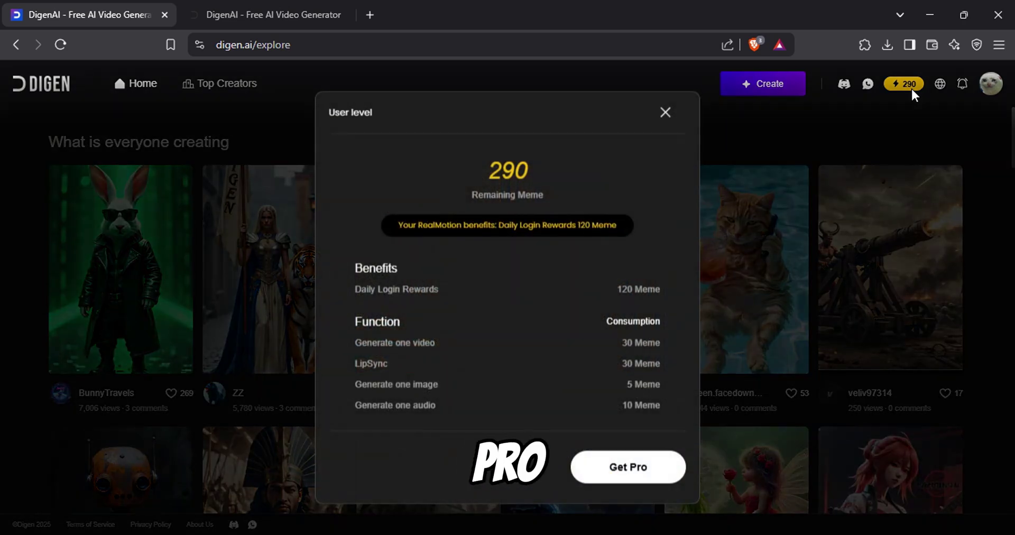
click(627, 475)
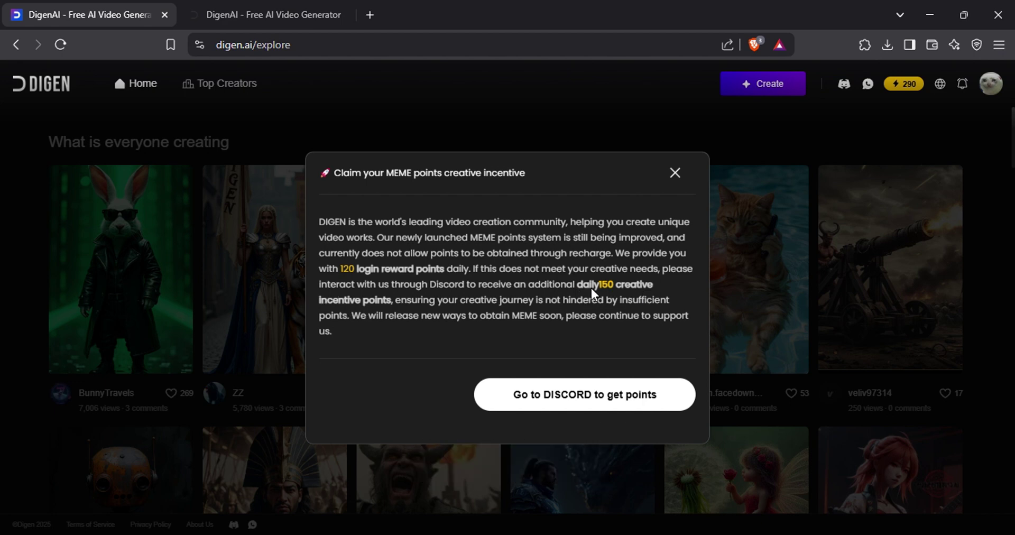
click(561, 398)
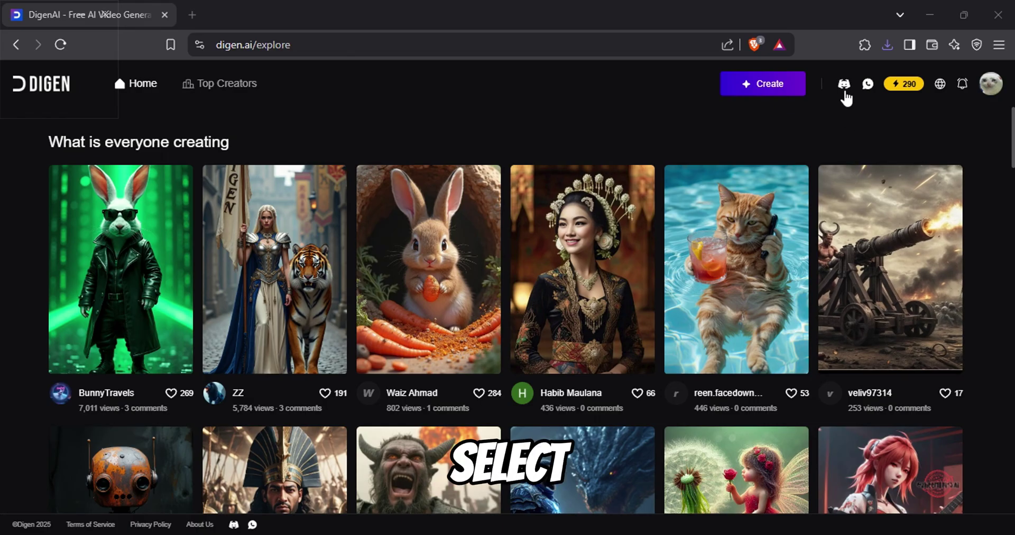
click(844, 90)
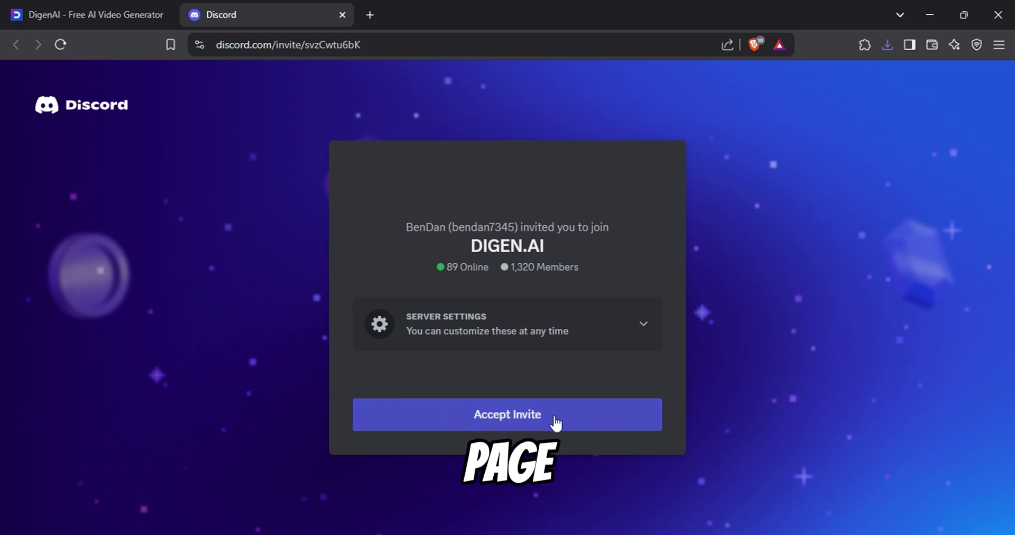
Step: Accept the DIGEN.AI server invitation in Discord
click(498, 418)
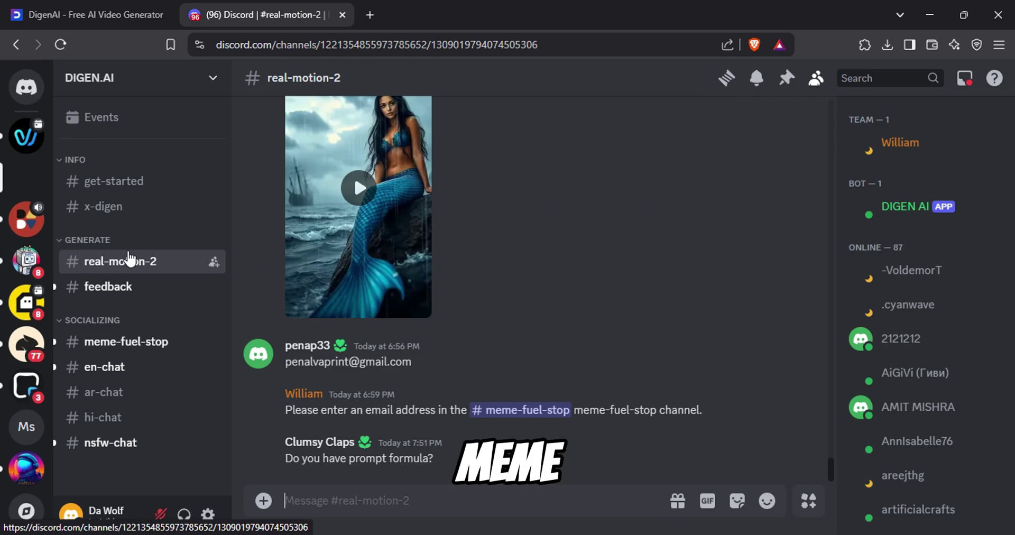
Step: Switch to the meme-fuel-stop channel and scroll up through its messages
click(138, 351)
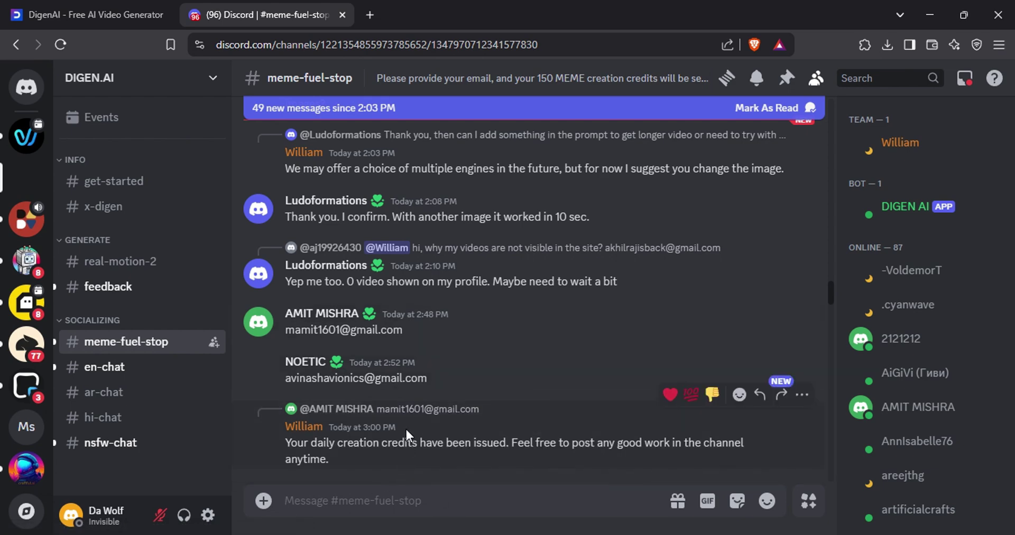
scroll(393, 319, up, 3)
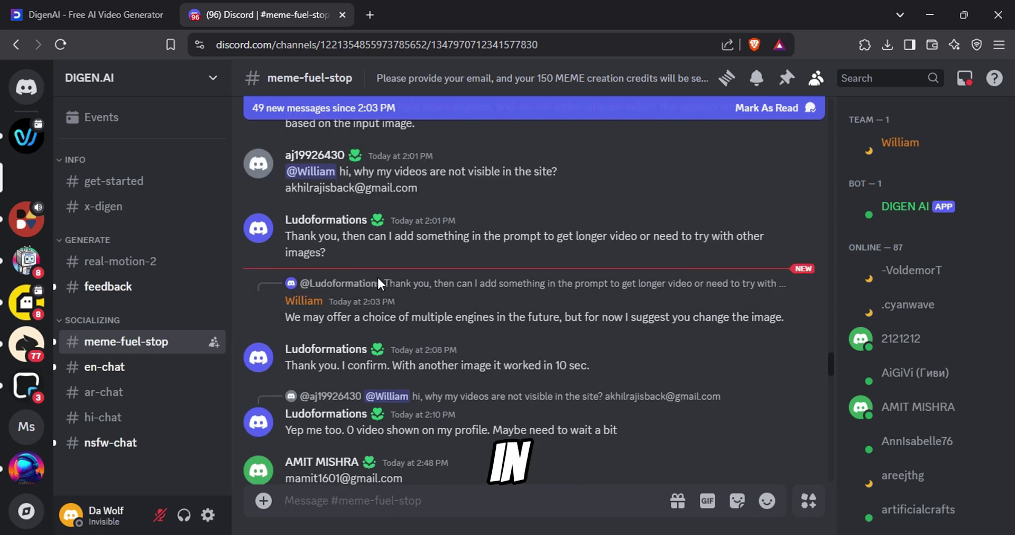
scroll(378, 281, up, 3)
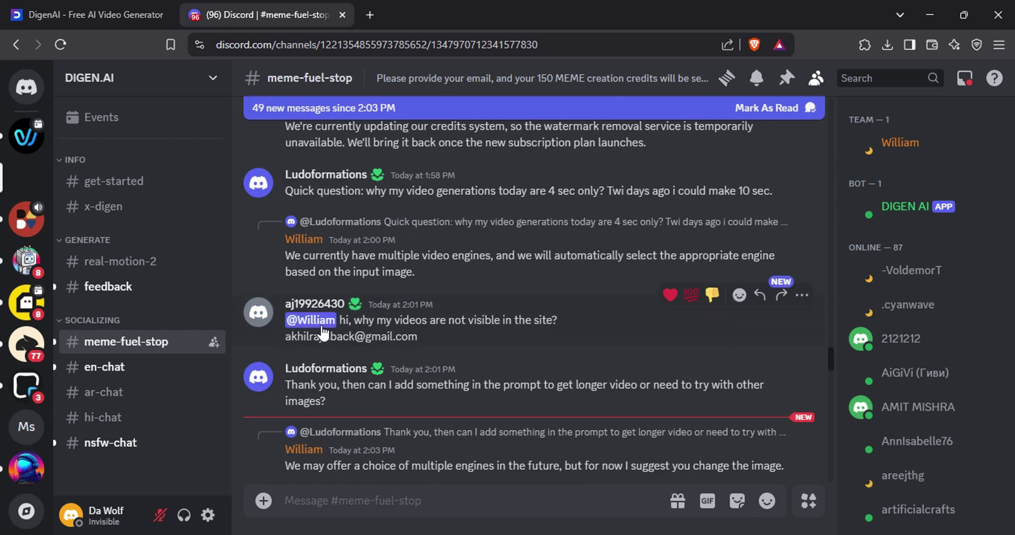